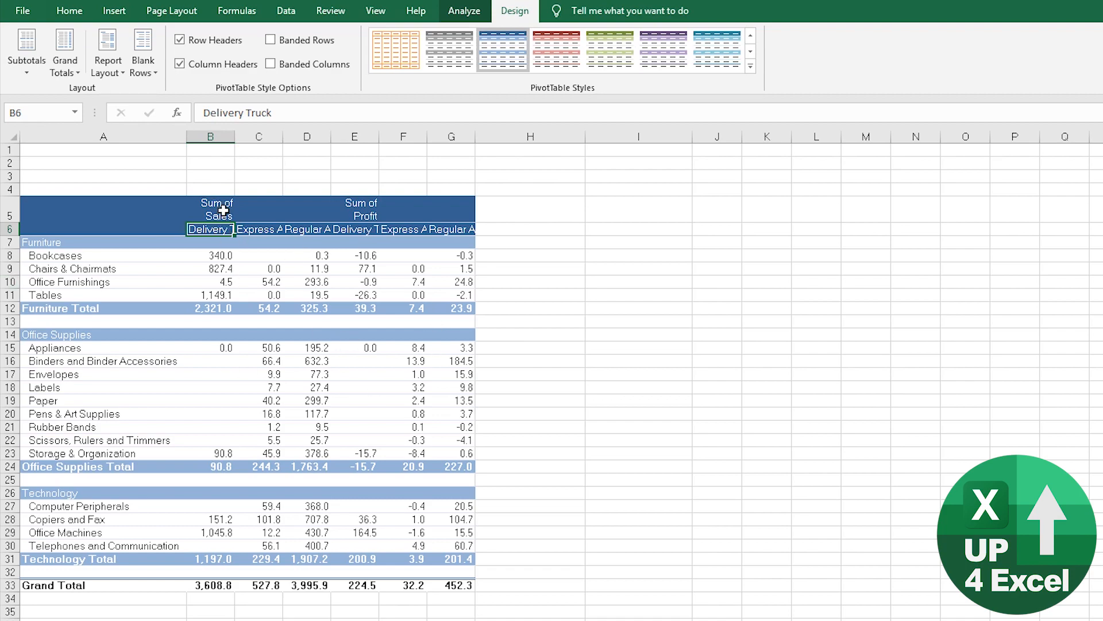
# Step: Try to wrap the text of the ship mode column headers in B6:G6 of the PivotTable
pyautogui.moveTo(222, 230); pyautogui.dragTo(469, 230)
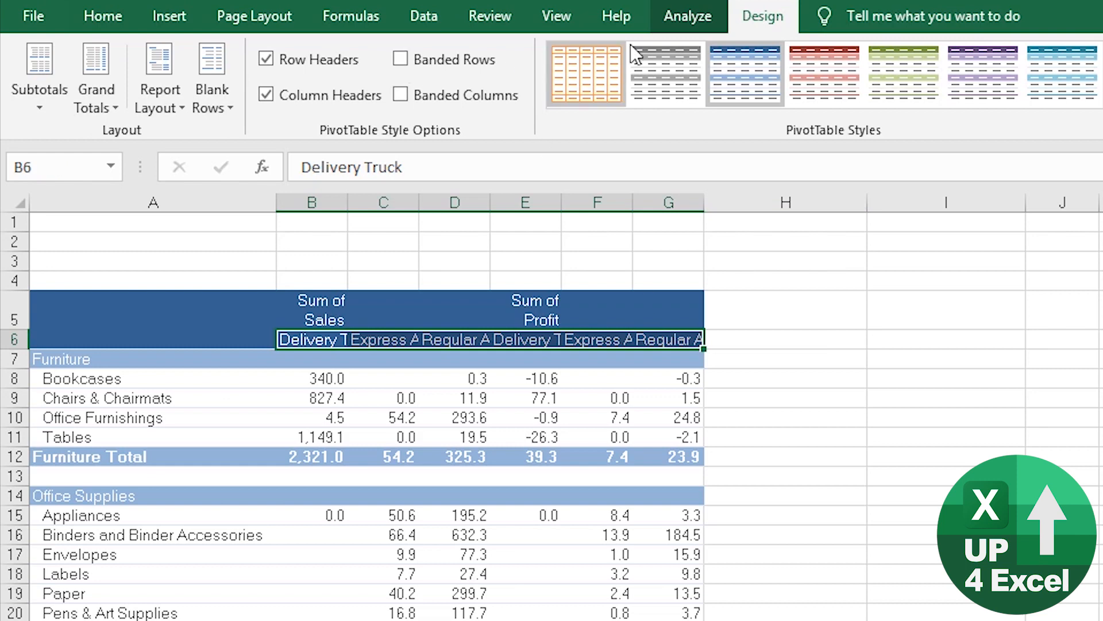
pyautogui.click(673, 18)
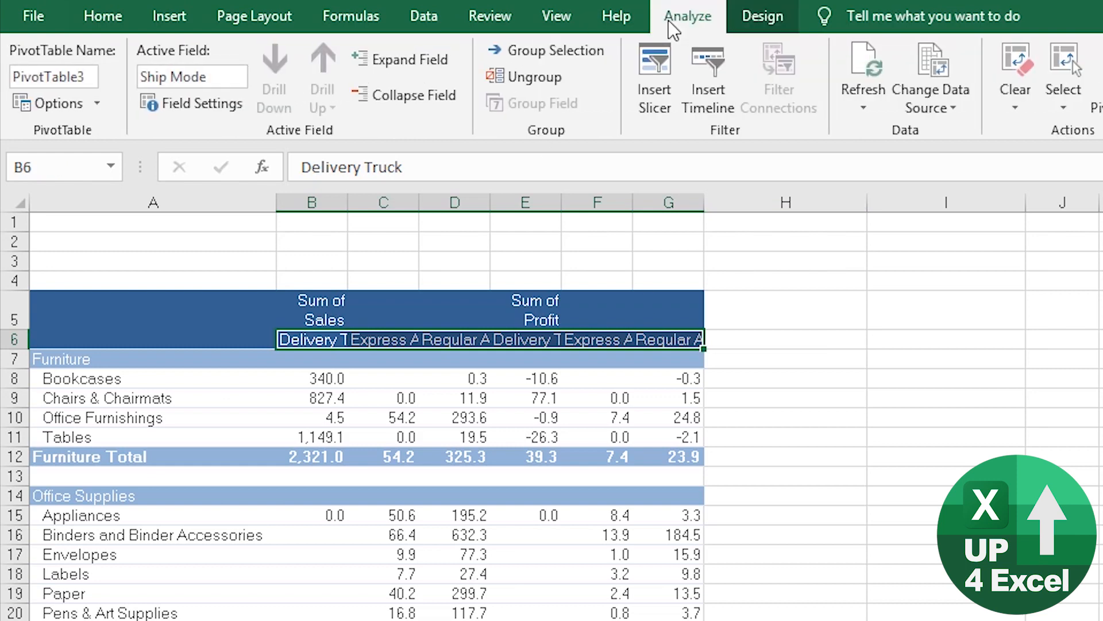
pyautogui.click(81, 25)
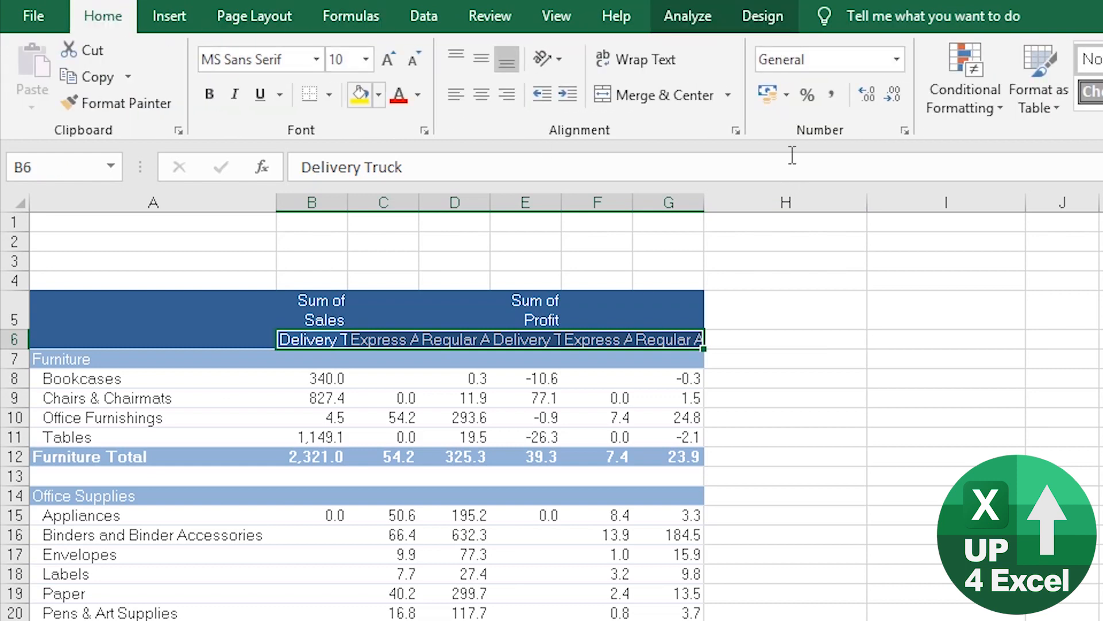
pyautogui.click(626, 59)
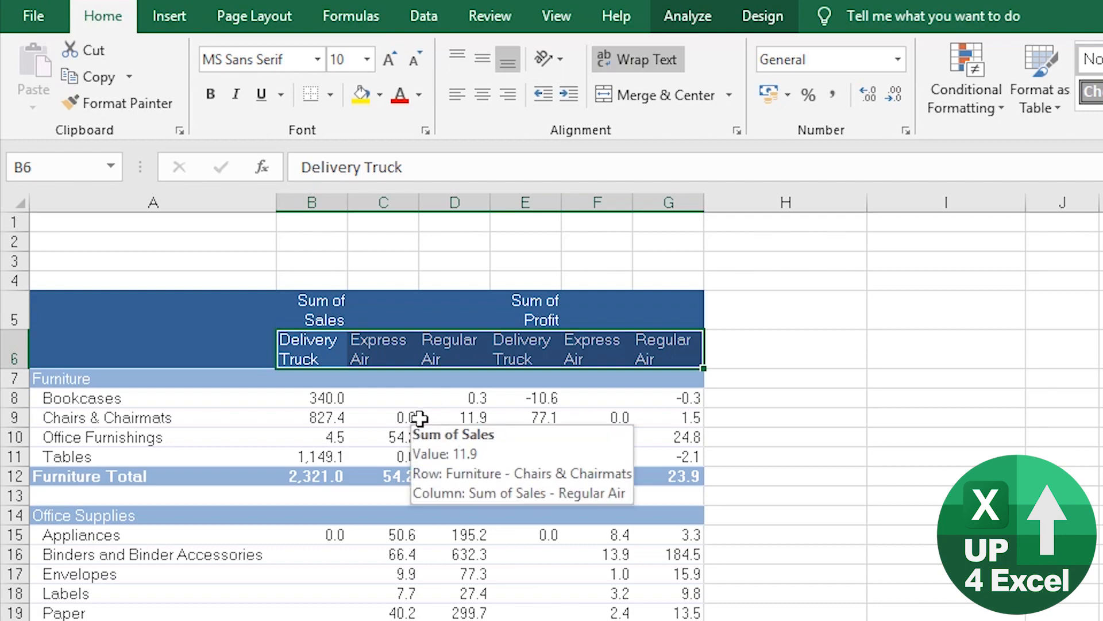
pyautogui.moveTo(423, 417); pyautogui.dragTo(415, 417)
pyautogui.click(397, 418)
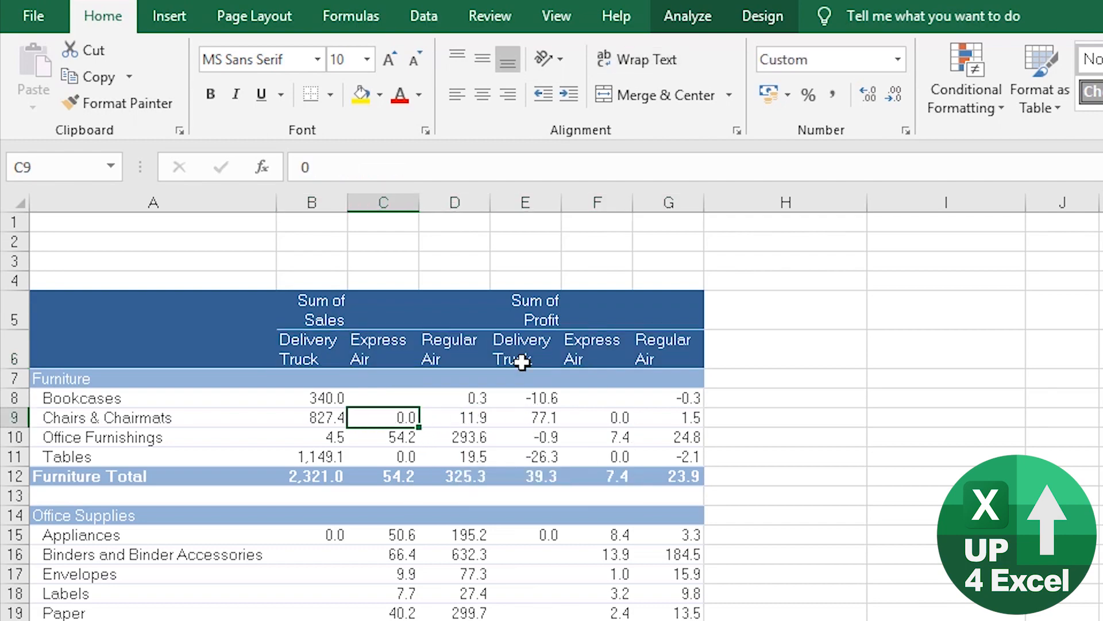
# Step: Check the PivotTable's option to preserve cell formatting on update, and refresh the PivotTable
pyautogui.click(683, 19)
pyautogui.click(46, 112)
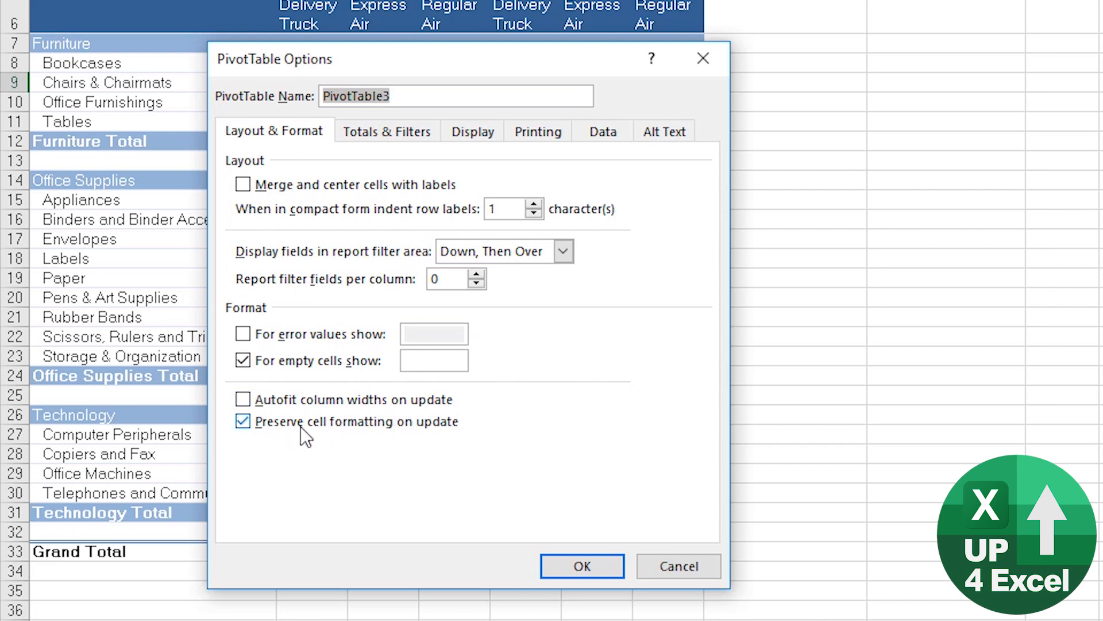
pyautogui.click(581, 566)
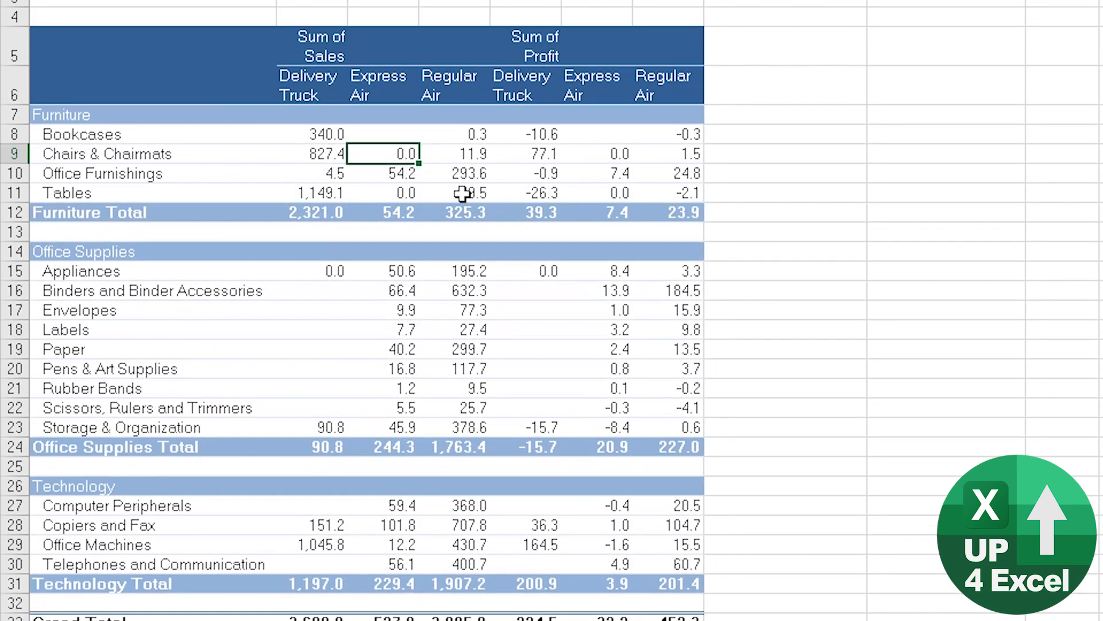
pyautogui.rightClick(461, 101)
pyautogui.click(523, 204)
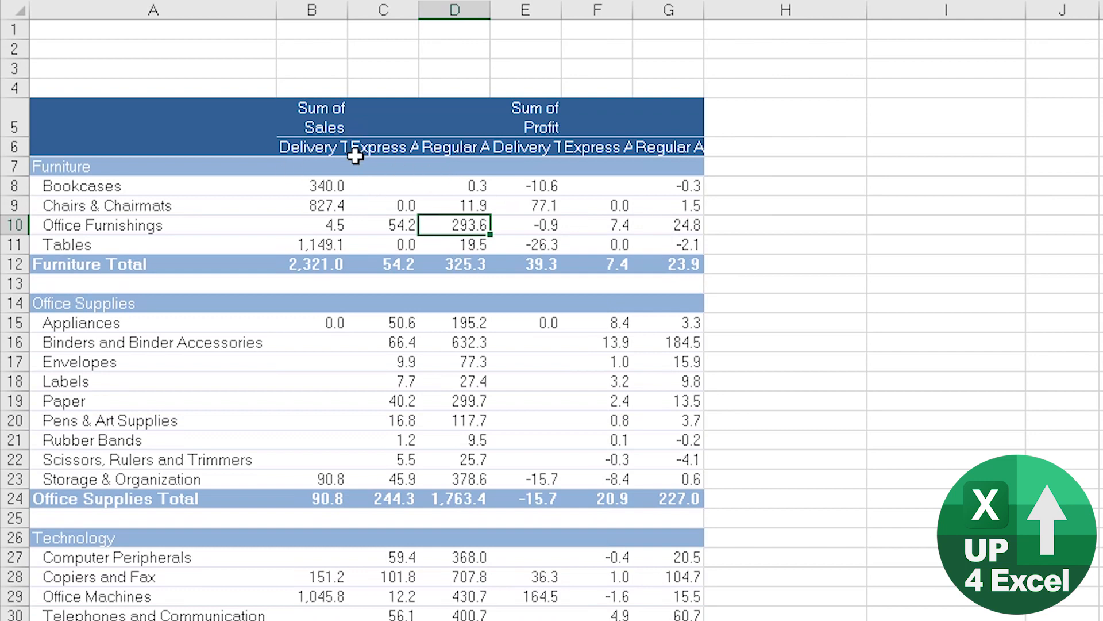
# Step: Set the PivotTable's report layout to repeat all item labels
pyautogui.click(322, 151)
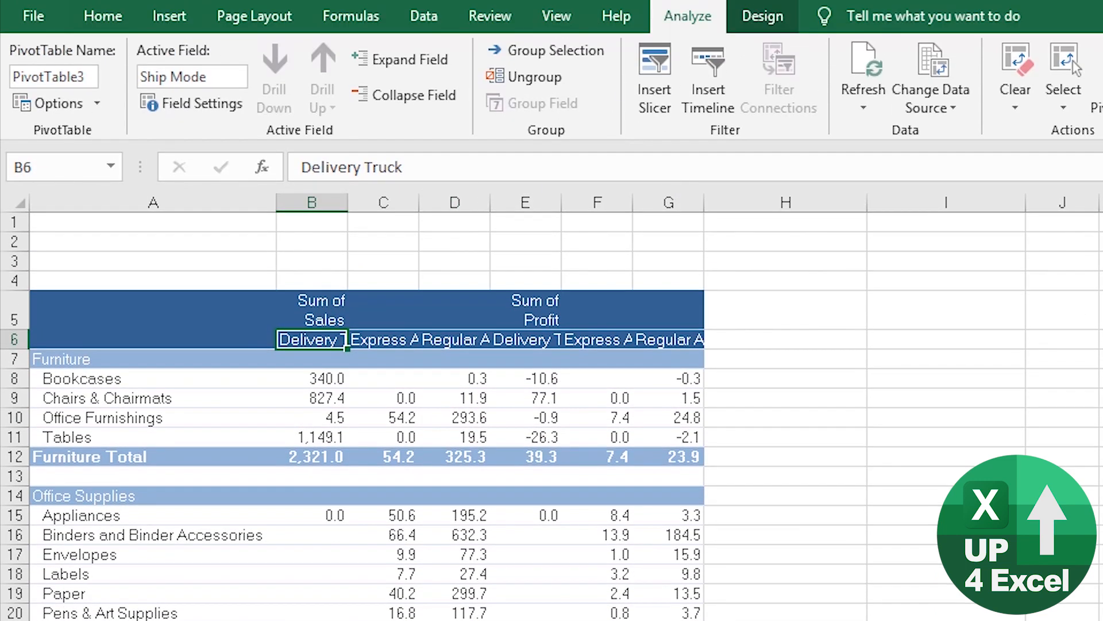
pyautogui.click(761, 20)
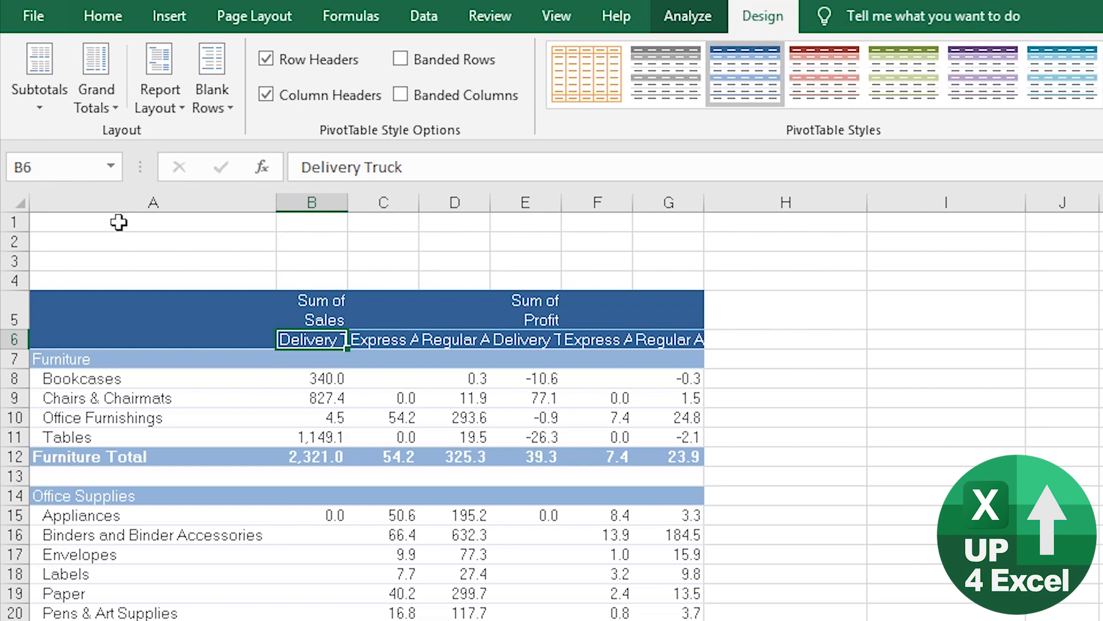
pyautogui.click(163, 106)
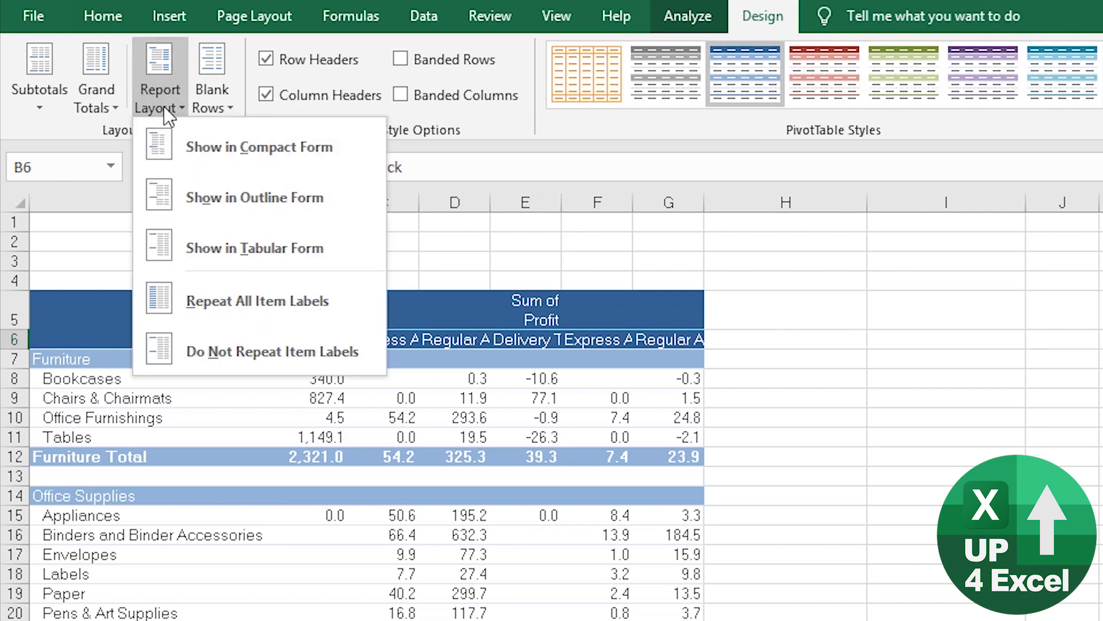
pyautogui.click(281, 305)
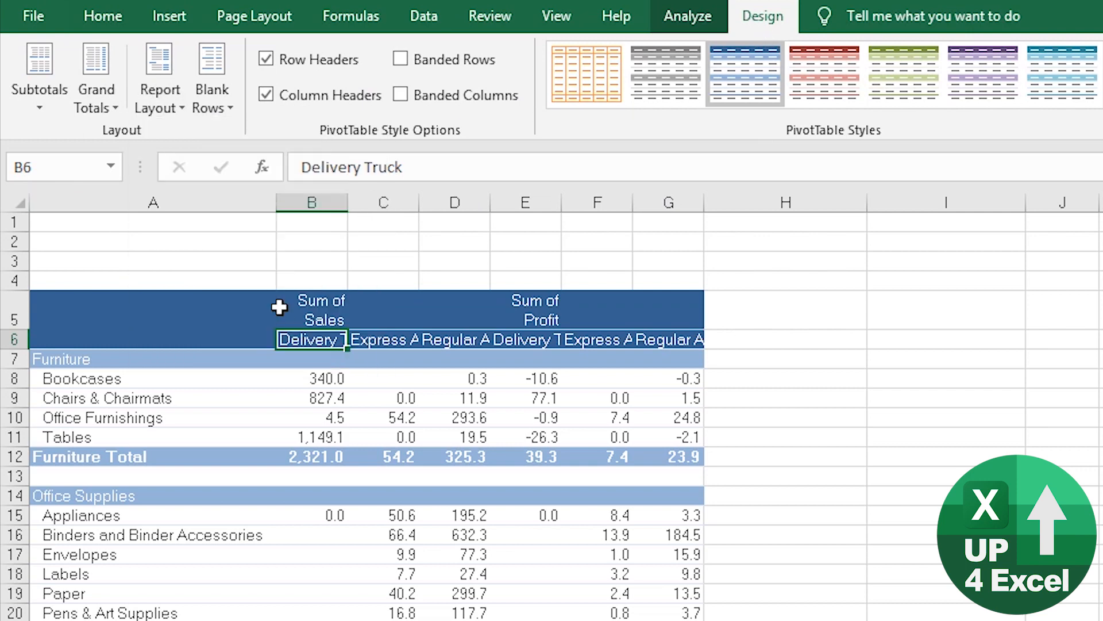
pyautogui.rightClick(365, 343)
pyautogui.press('Escape')
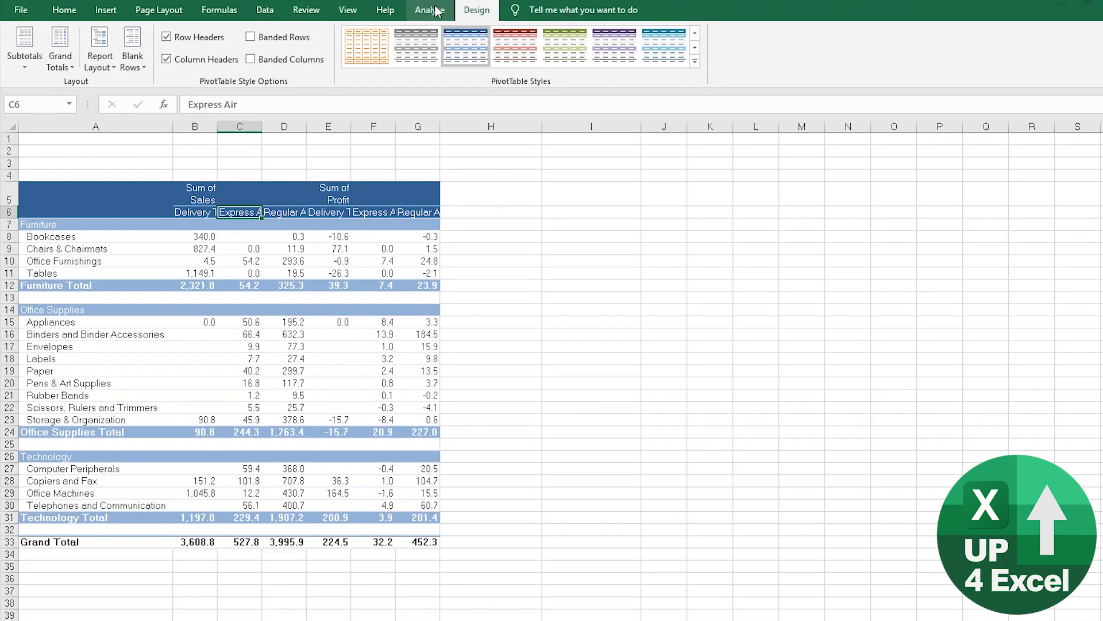
# Step: Place the Ship Mode field above Values in the PivotTable's Columns area and inspect the repeated ship mode headers
pyautogui.click(685, 13)
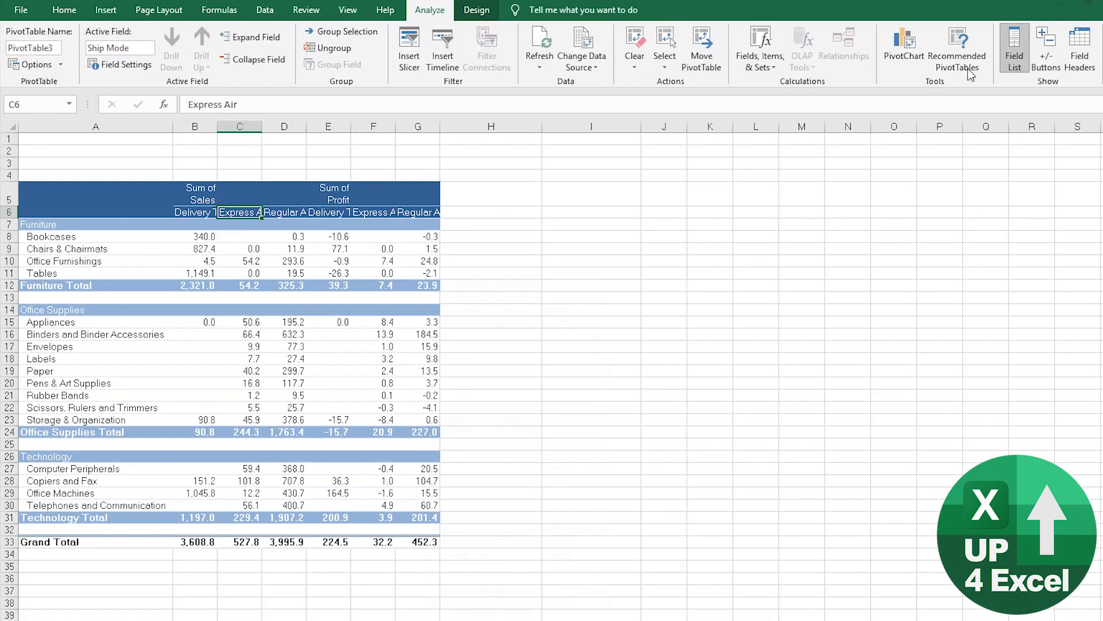
pyautogui.moveTo(558, 484); pyautogui.dragTo(562, 466)
pyautogui.click(197, 189)
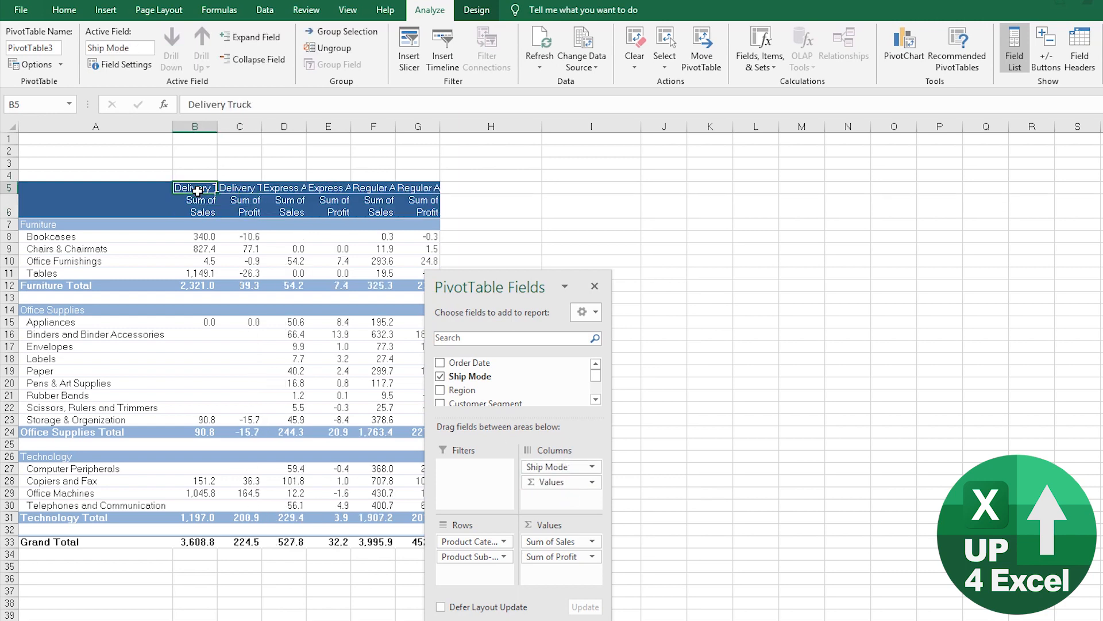
pyautogui.click(243, 182)
pyautogui.click(241, 188)
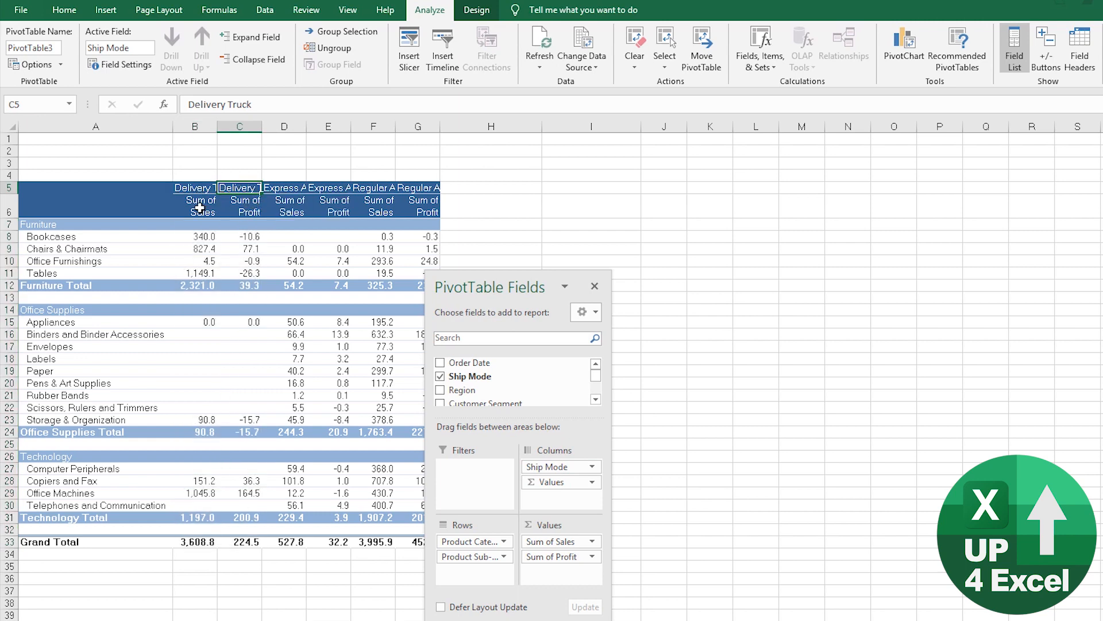
# Step: Wrap the text of the repeated ship mode headers in B5:G5
pyautogui.moveTo(208, 187); pyautogui.dragTo(417, 188)
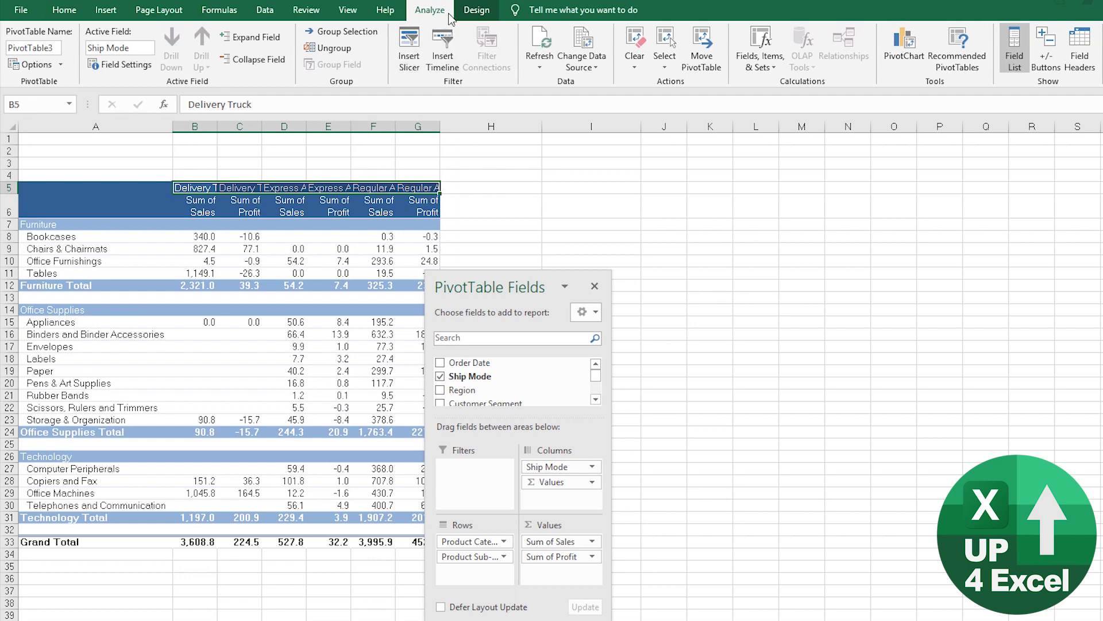
pyautogui.click(64, 10)
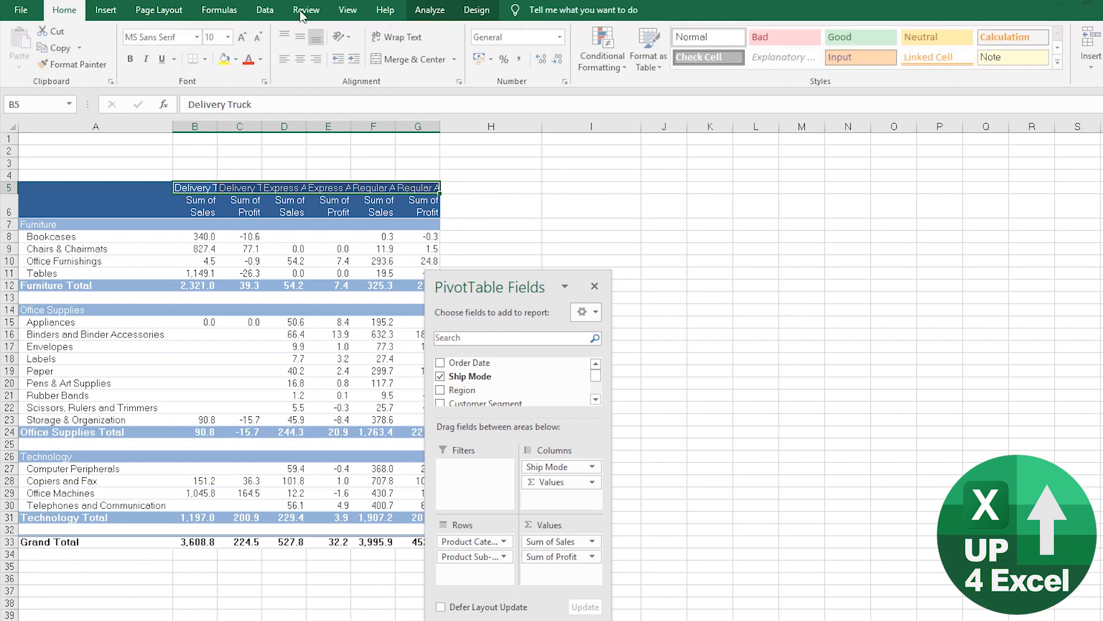
pyautogui.click(397, 37)
pyautogui.click(253, 224)
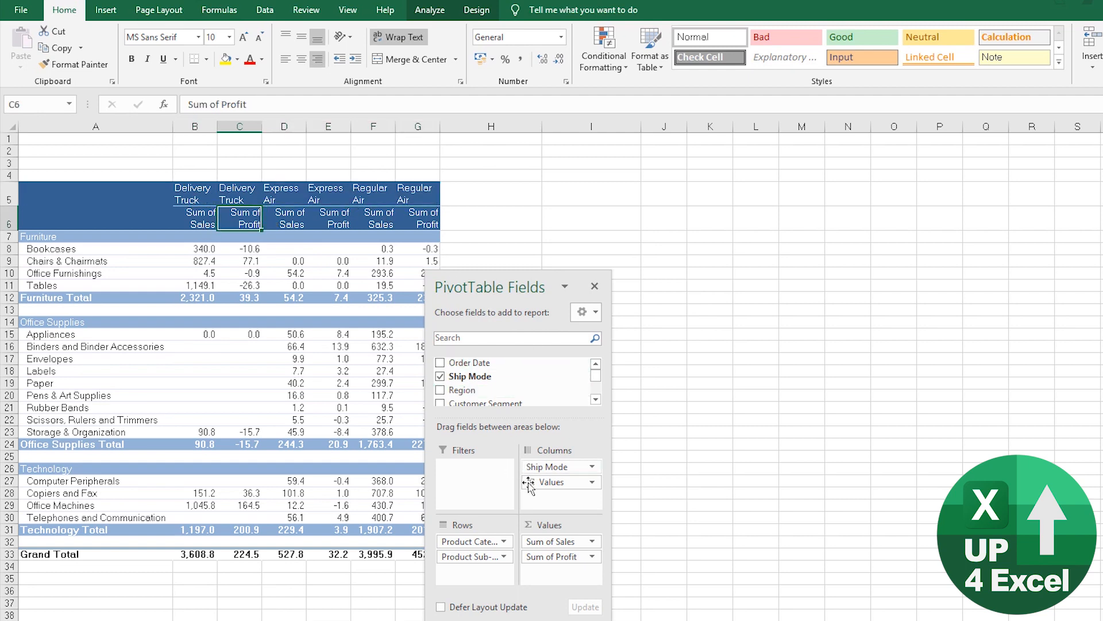
# Step: Return the Values field above Ship Mode in the Columns area and inspect the Sum of Sales and Sum of Profit headers
pyautogui.moveTo(547, 482); pyautogui.dragTo(553, 466)
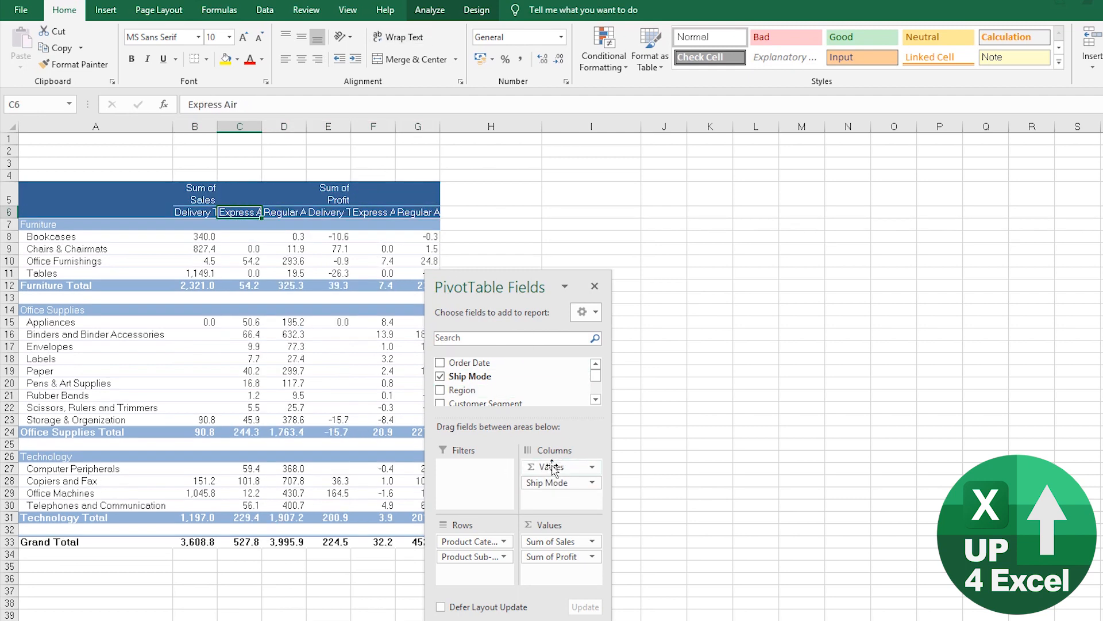
pyautogui.click(344, 199)
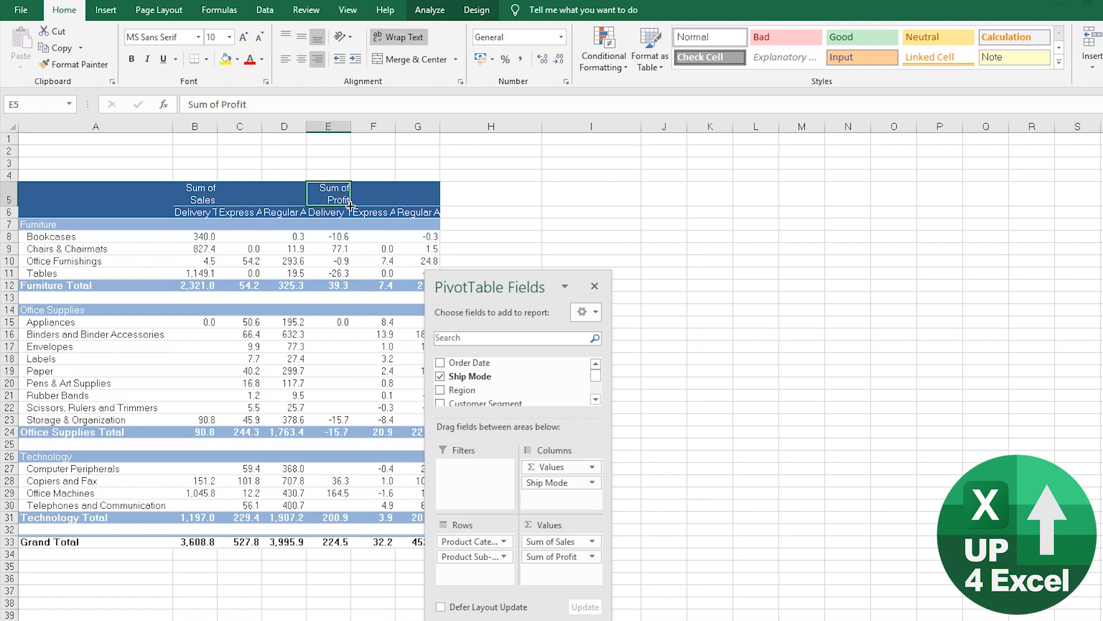
pyautogui.moveTo(358, 257)
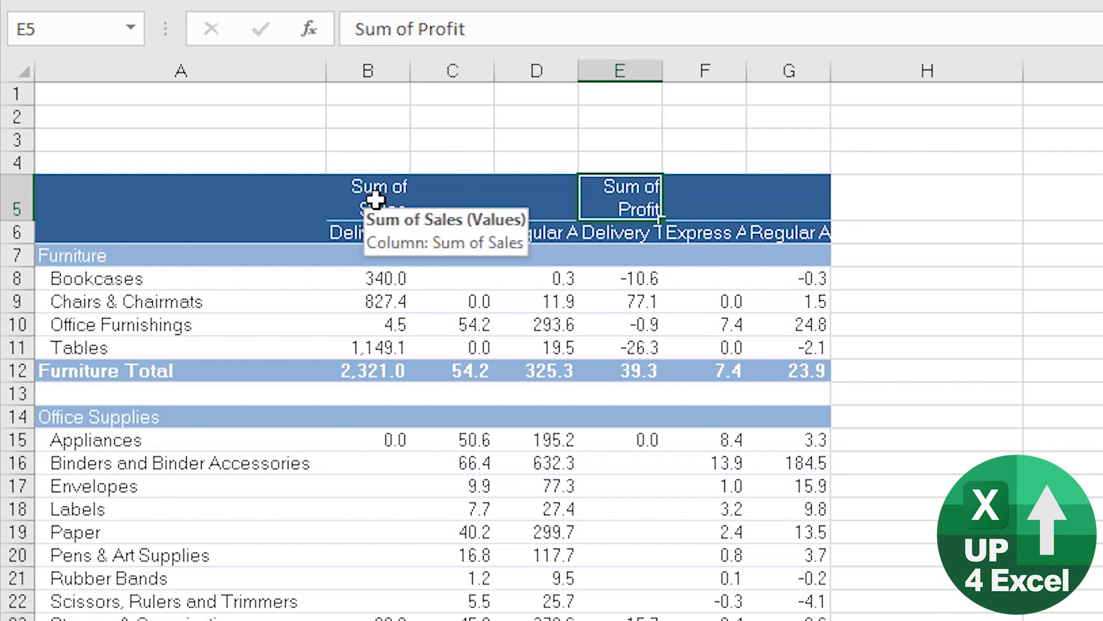
# Step: Insert a blank worksheet row at row 2, above the PivotTable
pyautogui.click(376, 96)
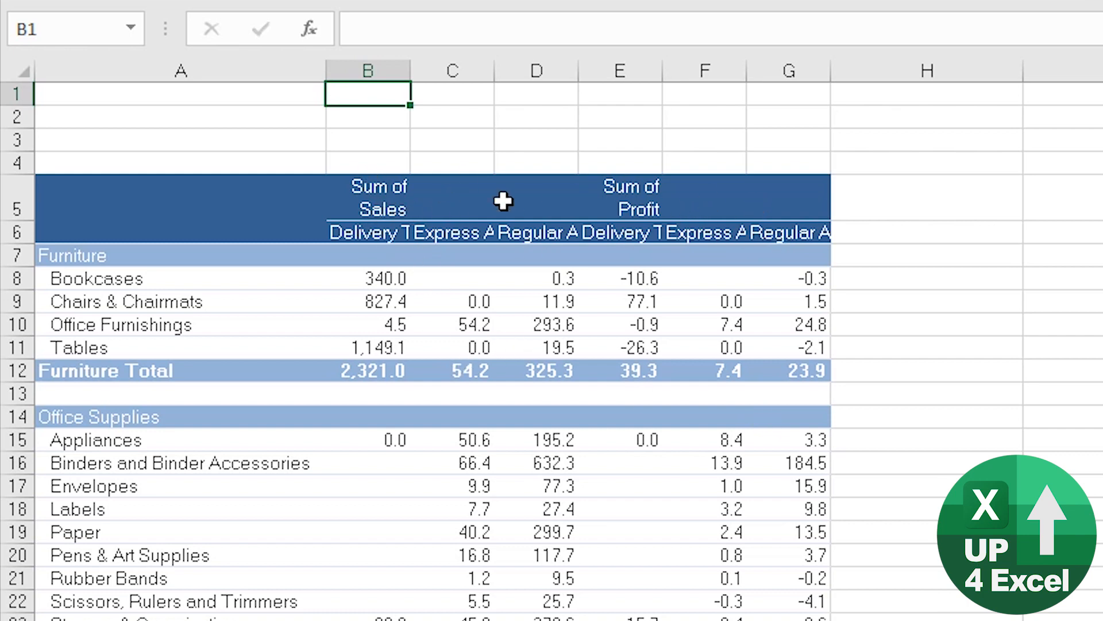
pyautogui.rightClick(17, 117)
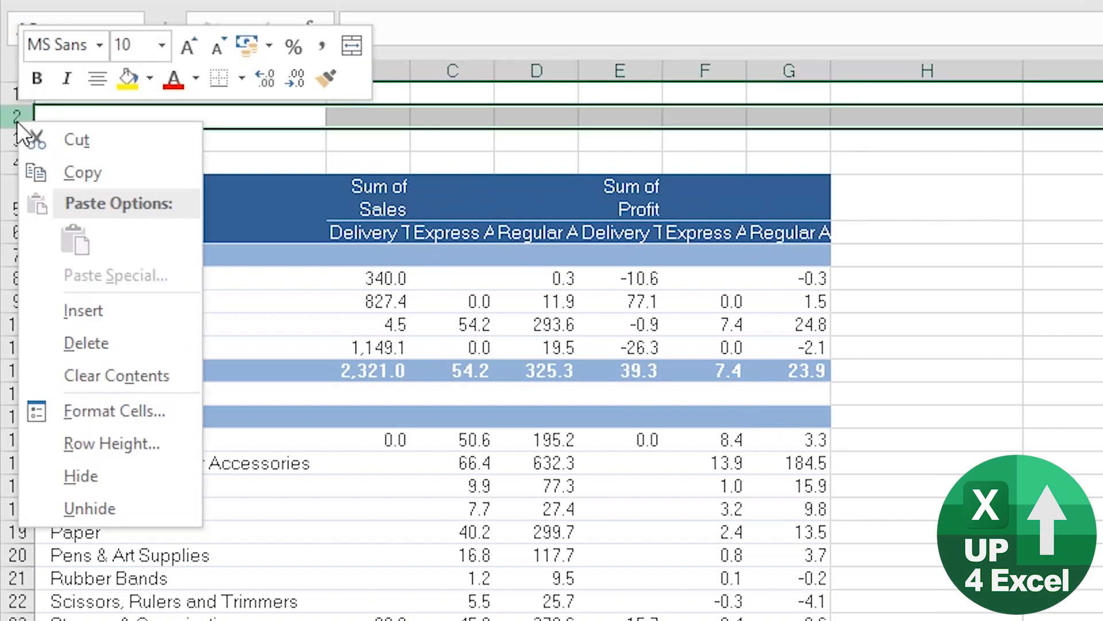
pyautogui.click(84, 310)
pyautogui.click(520, 303)
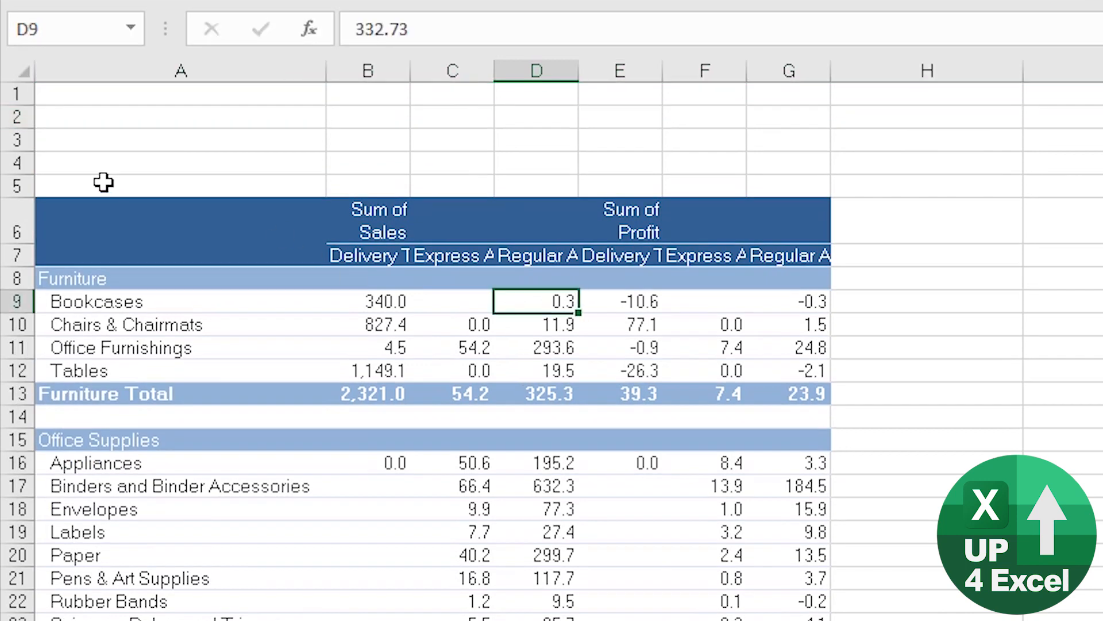
pyautogui.moveTo(16, 163); pyautogui.dragTo(20, 186)
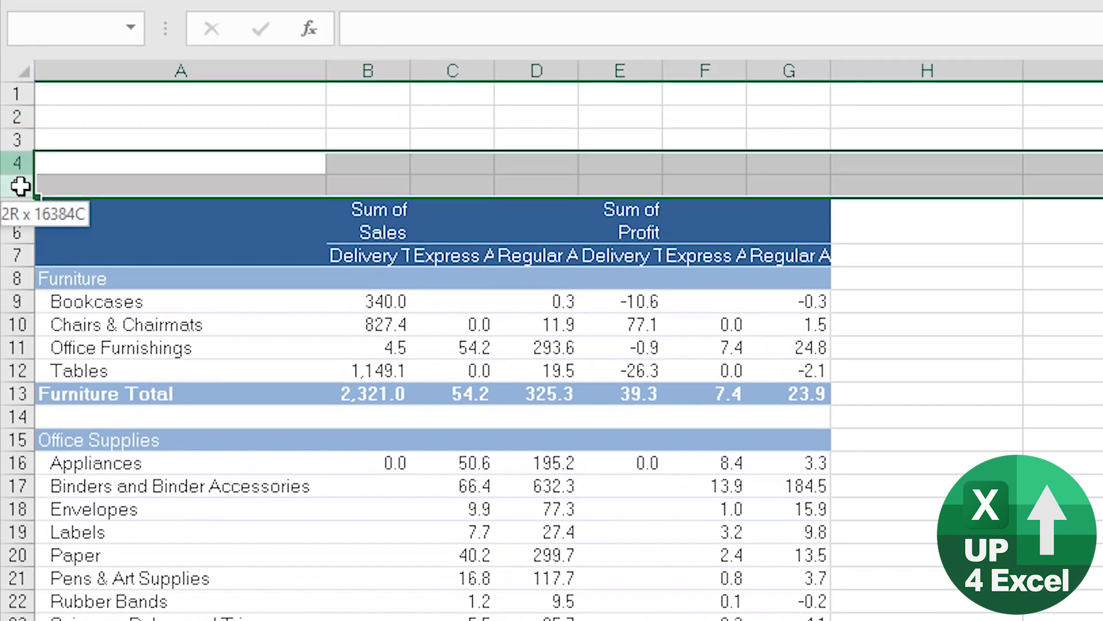
pyautogui.click(87, 161)
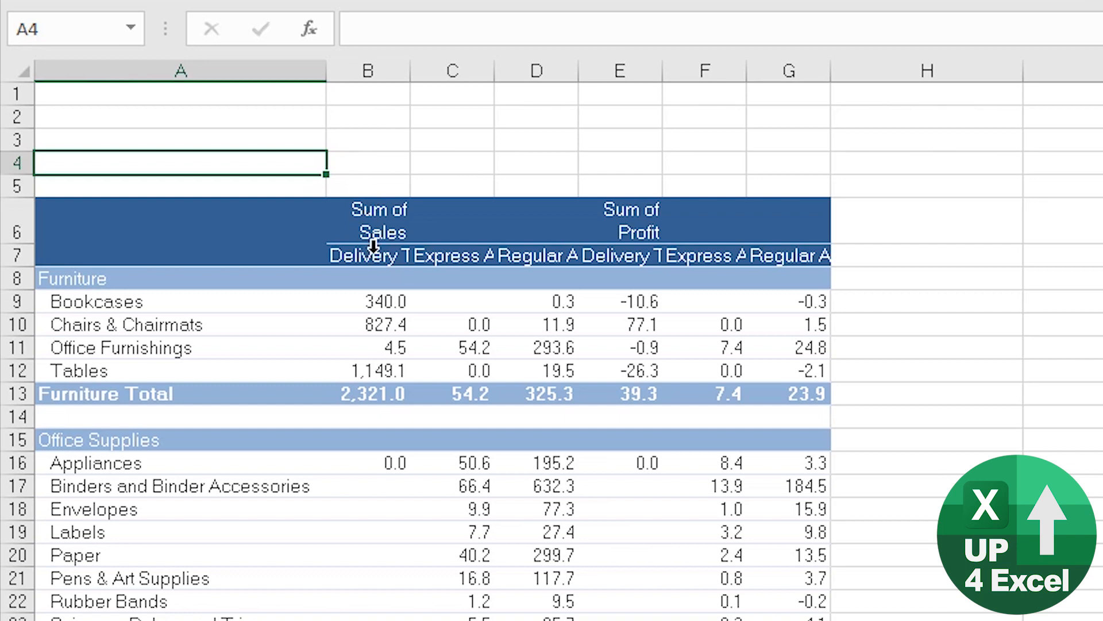
pyautogui.click(27, 221)
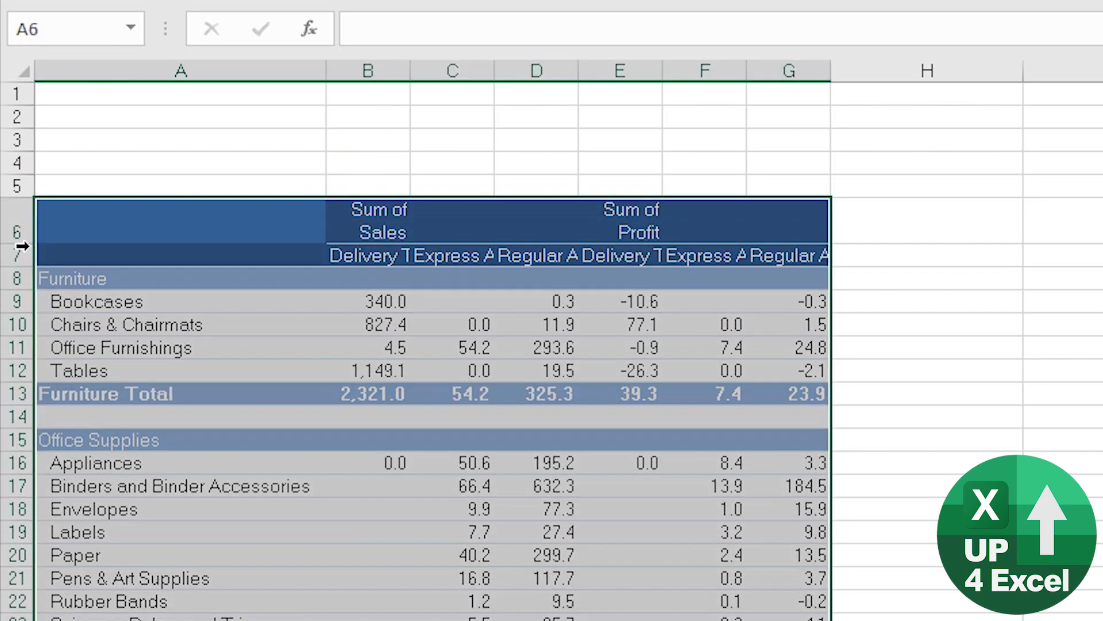
# Step: Enter the formula =IF(B6="",A1,B6) in B1 to pick up the value label or repeat the one before it
pyautogui.click(380, 92)
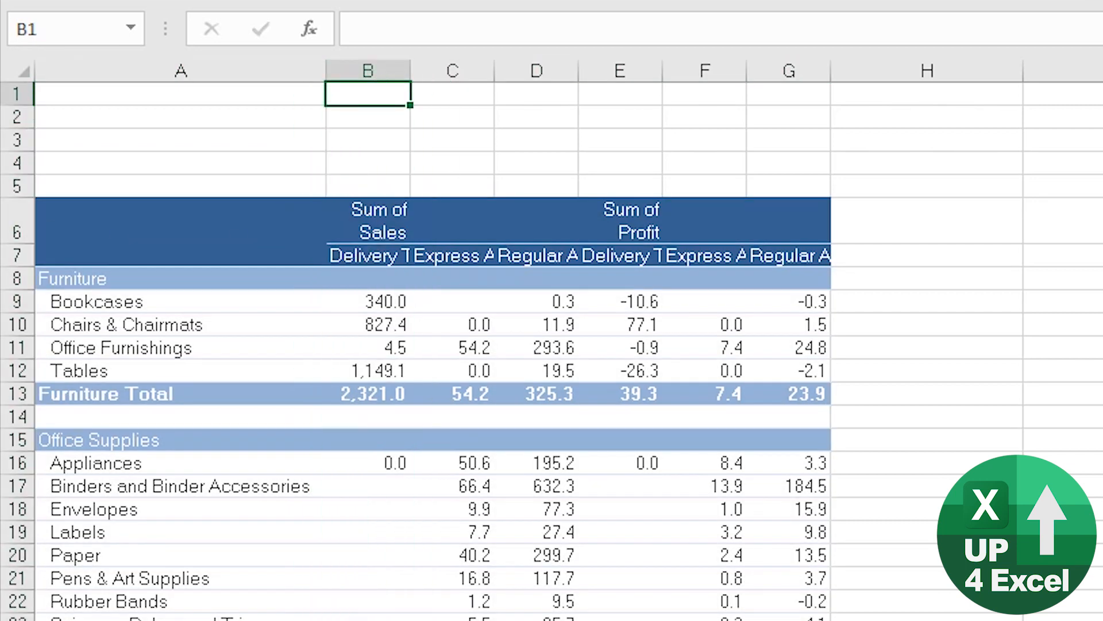
pyautogui.write('=if(')
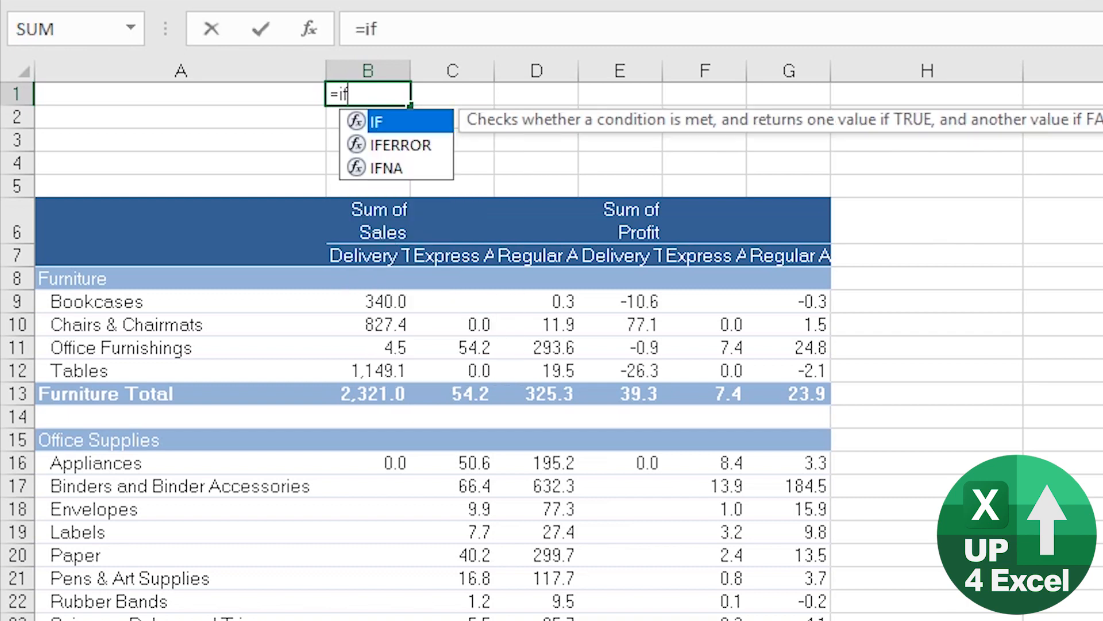
pyautogui.press('Down')
pyautogui.press('Down')
pyautogui.press('Down')
pyautogui.press('Down')
pyautogui.press('Down')
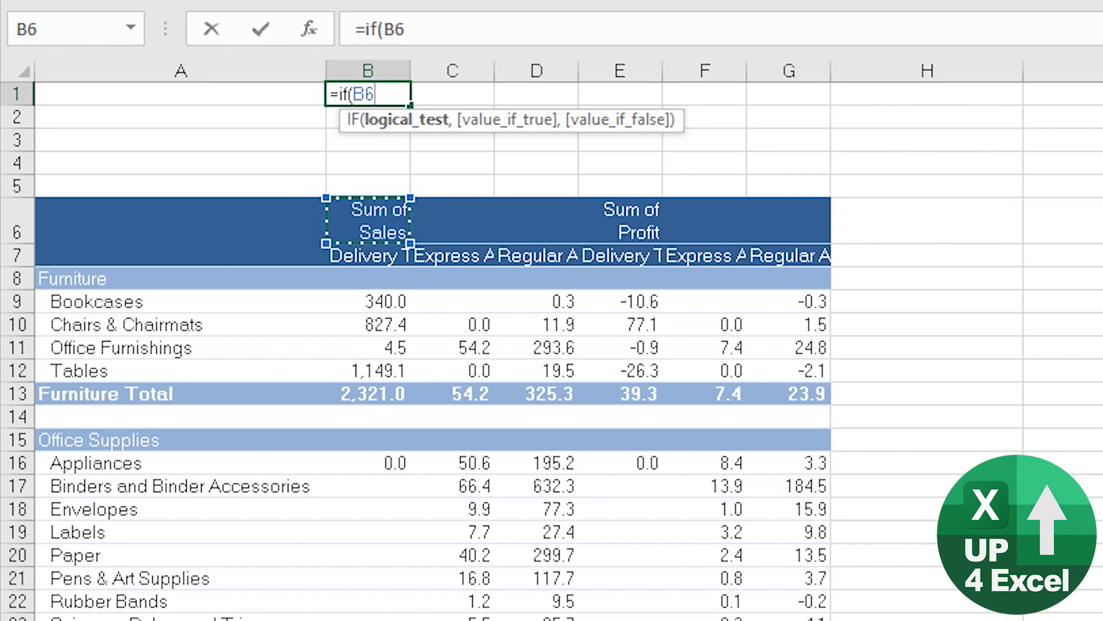
pyautogui.write('=')
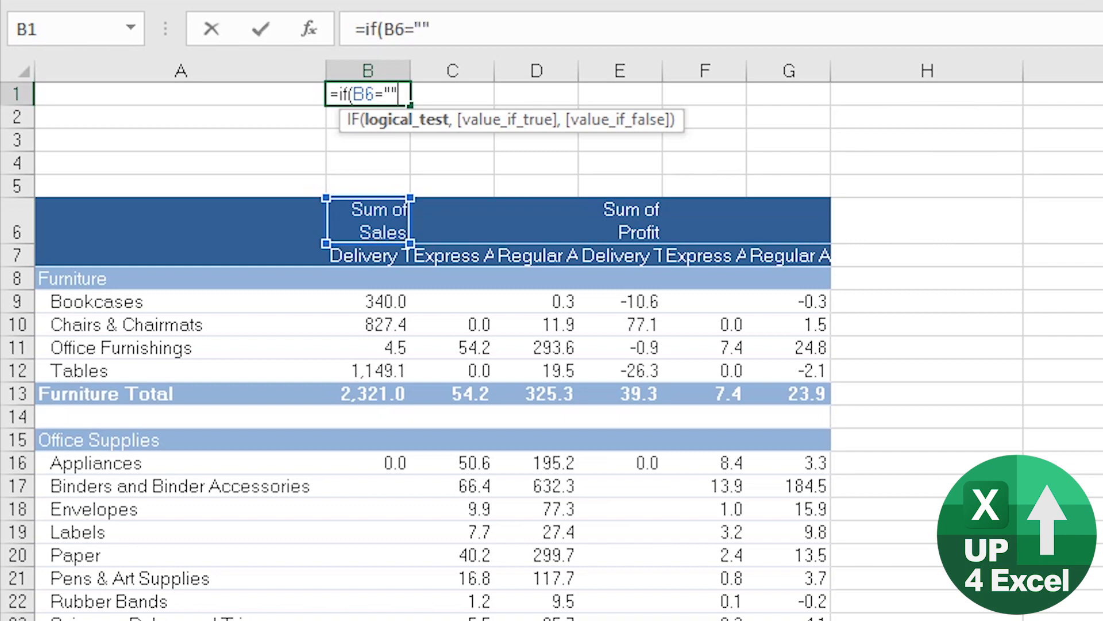
pyautogui.write('"",')
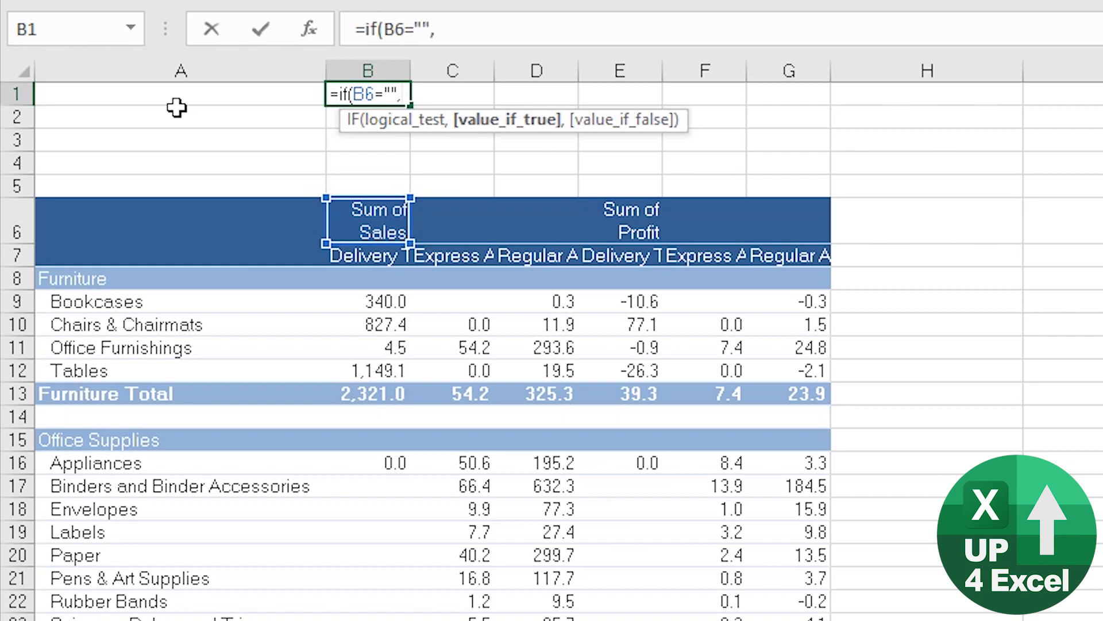
pyautogui.click(224, 92)
pyautogui.write(',')
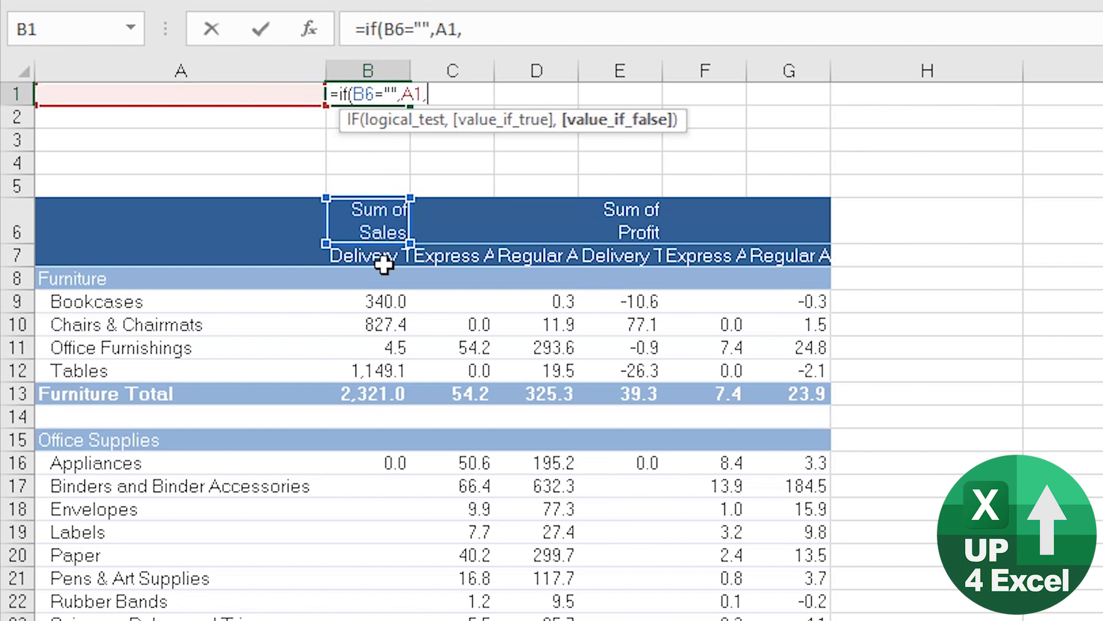
pyautogui.click(362, 216)
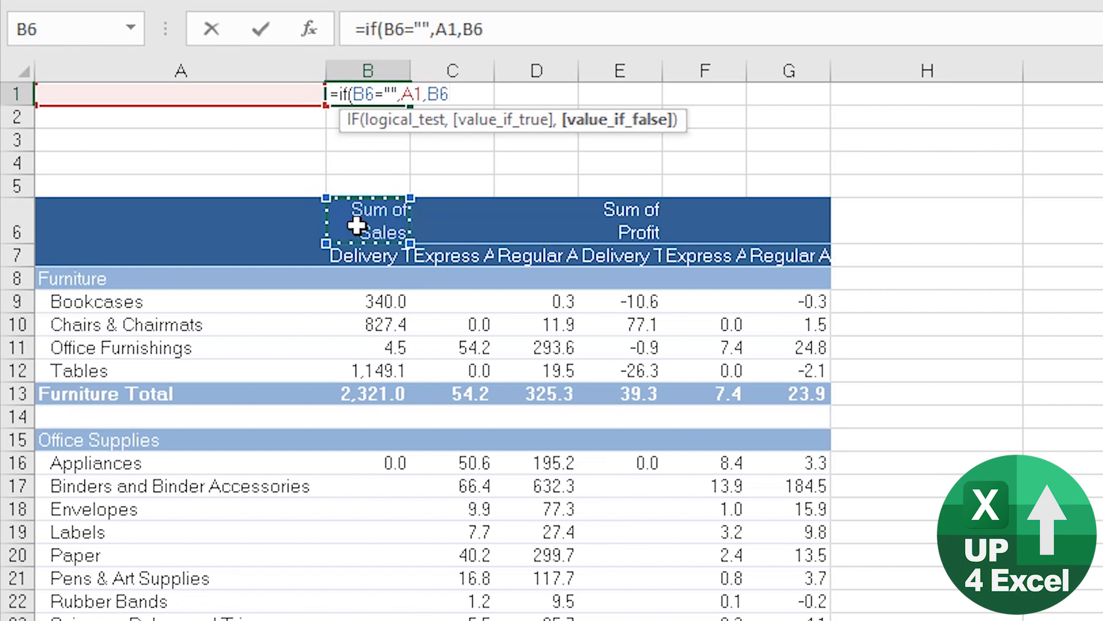
pyautogui.write(')')
pyautogui.press('Return')
# Step: Copy the IF formula from B1 across to G1
pyautogui.press('Up')
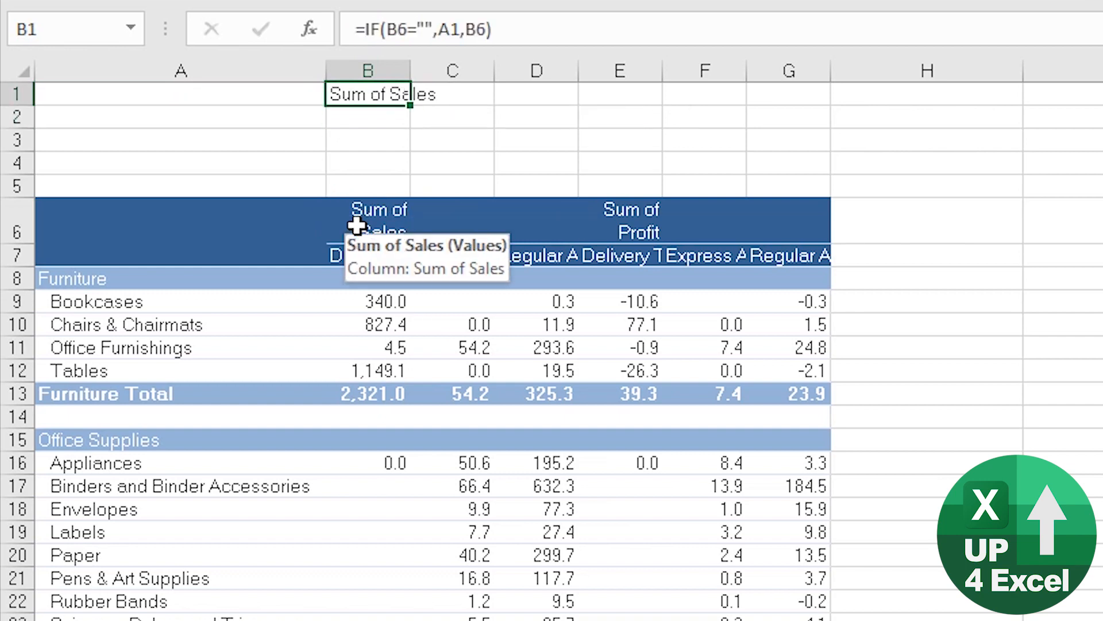
pyautogui.hotkey('ctrl', 'c')
pyautogui.hotkey('shift', 'Right')
pyautogui.hotkey('shift', 'Right')
pyautogui.hotkey('shift', 'Right')
pyautogui.hotkey('shift', 'Right')
pyautogui.hotkey('shift', 'Right')
pyautogui.hotkey('ctrl', 'v')
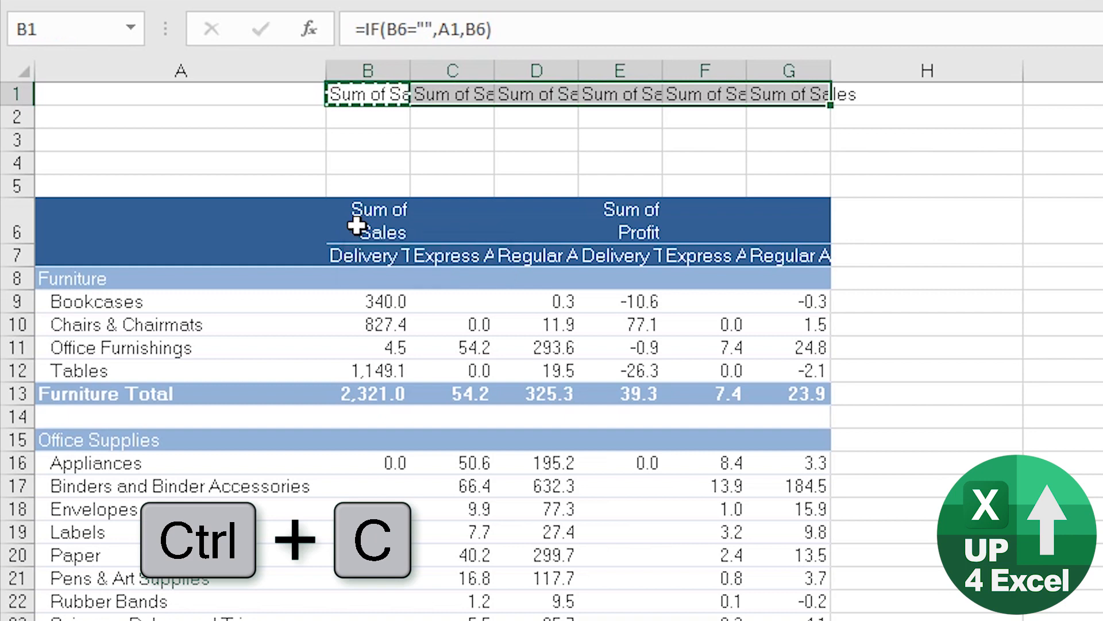
pyautogui.press('Escape')
# Step: Check the copied label formulas cell by cell across row 1 through column G
pyautogui.press('Left')
pyautogui.press('Right')
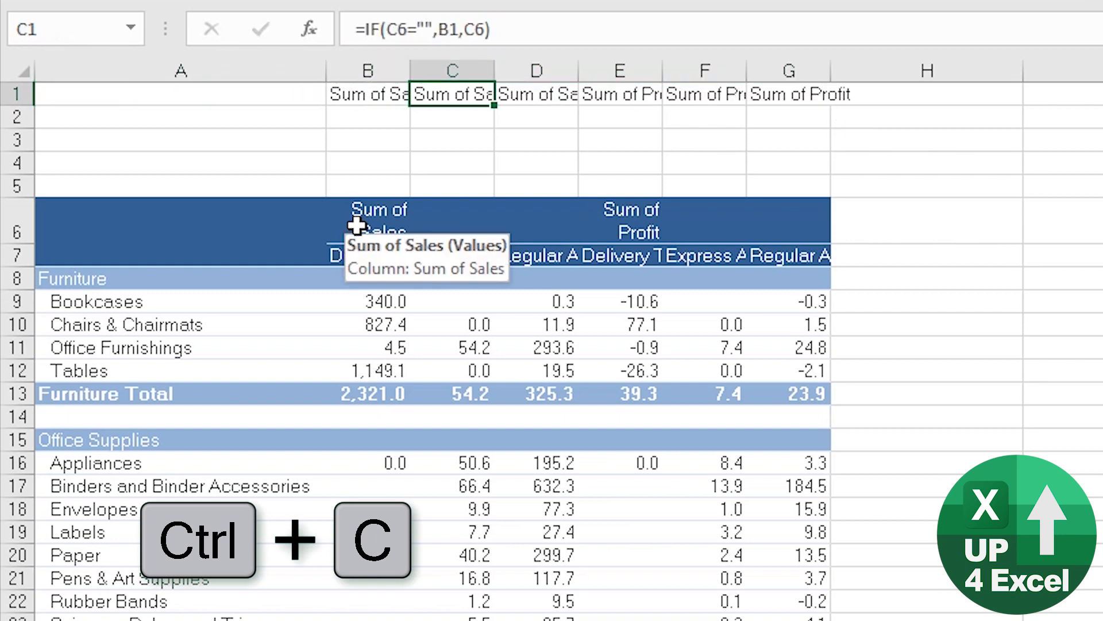
pyautogui.press('Right')
pyautogui.press('Right')
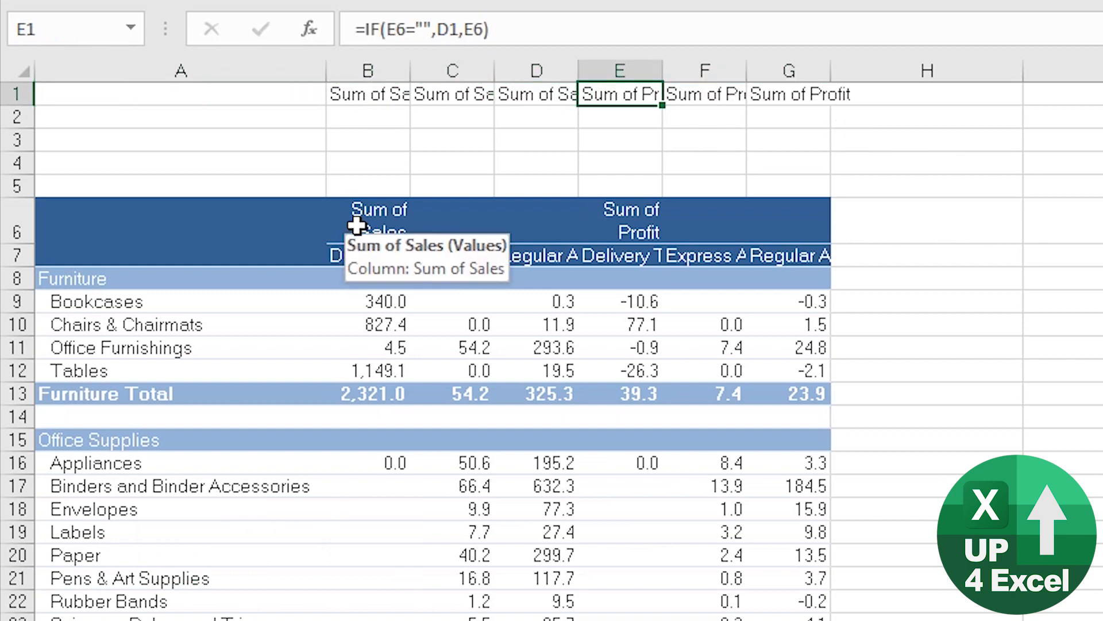
pyautogui.press('Right')
pyautogui.press('Right')
pyautogui.press('Down')
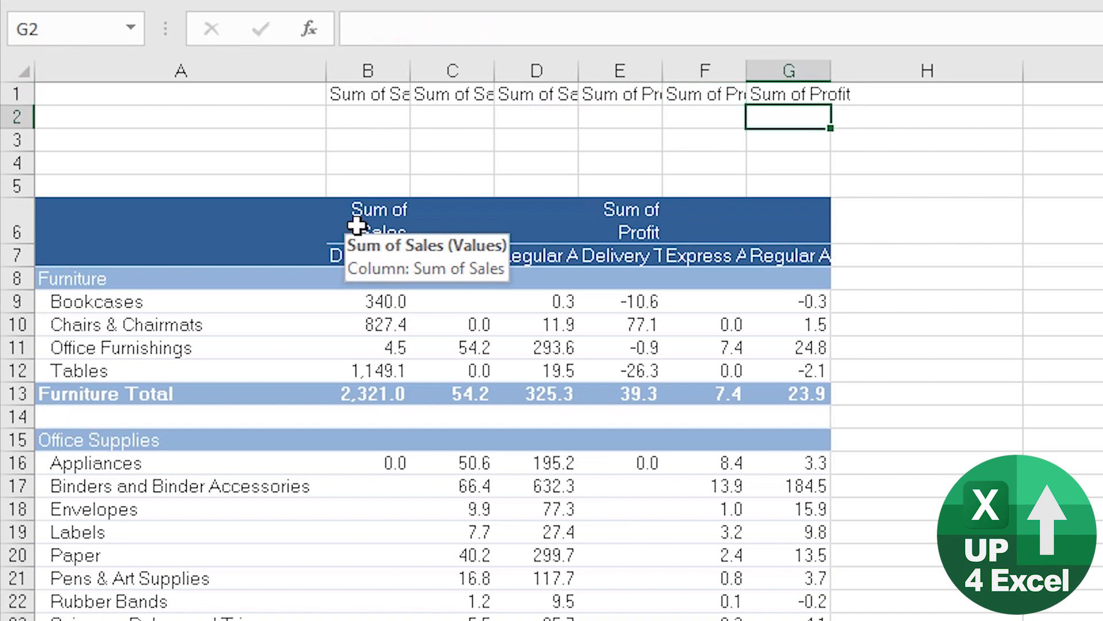
# Step: Copy the row 1 label formulas in B1:G1 into row 2 to pick up the ship mode names
pyautogui.press('Left')
pyautogui.press('Left')
pyautogui.press('Left')
pyautogui.press('Left')
pyautogui.press('Left')
pyautogui.press('Up')
pyautogui.hotkey('ctrl', 'shift', 'Right')
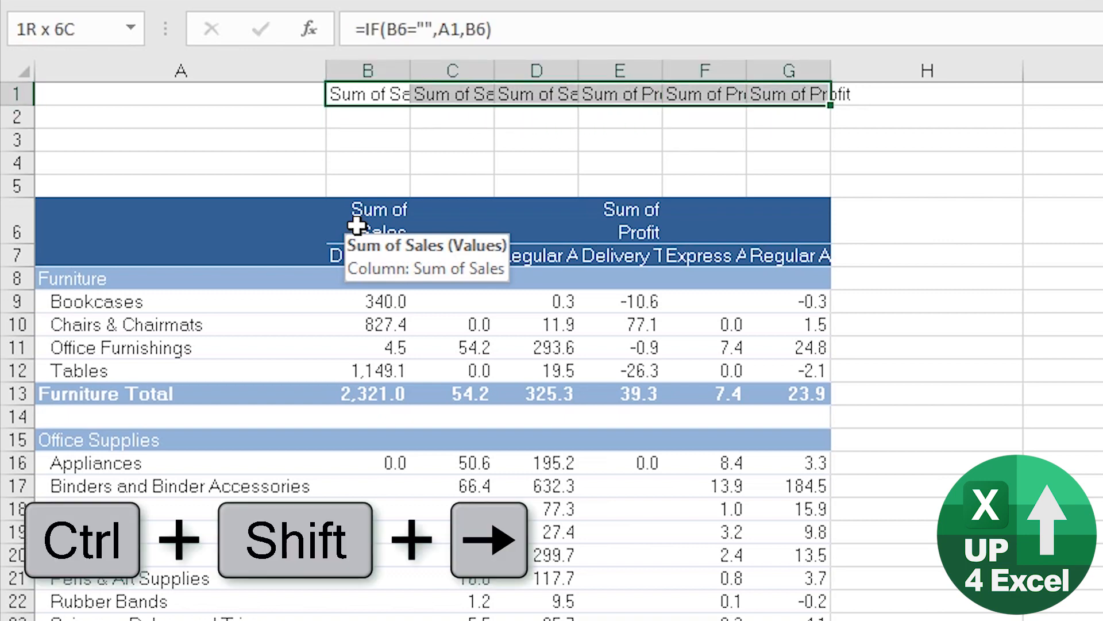
pyautogui.hotkey('ctrl', 'c')
pyautogui.press('Down')
pyautogui.hotkey('ctrl', 'v')
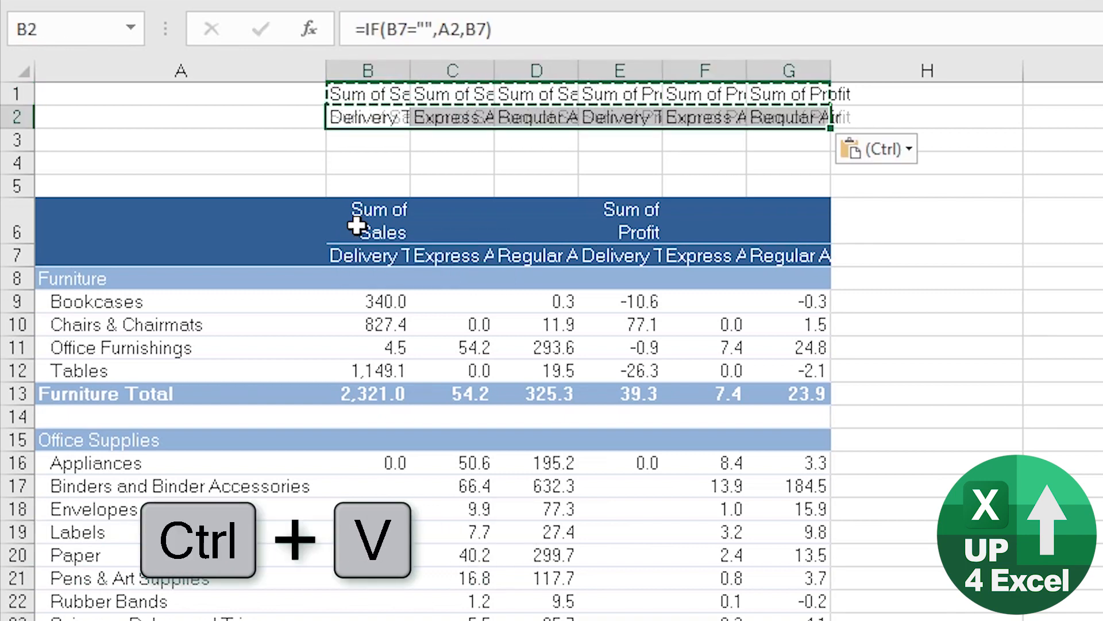
# Step: Wrap the text of the helper headings in B1:G2
pyautogui.press('Down')
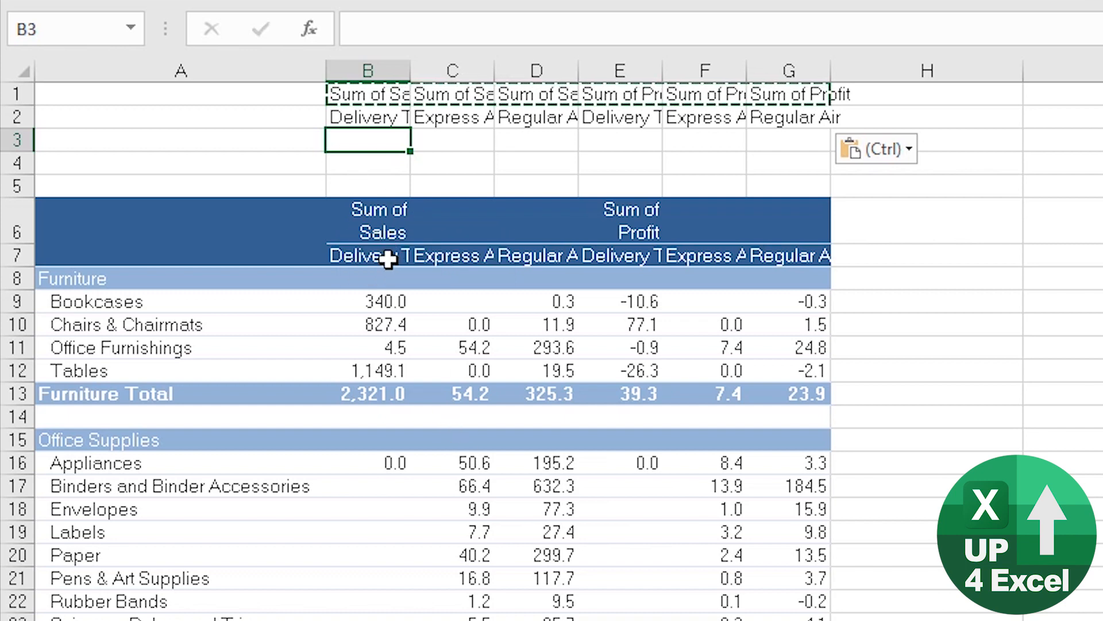
pyautogui.moveTo(389, 94); pyautogui.dragTo(788, 116)
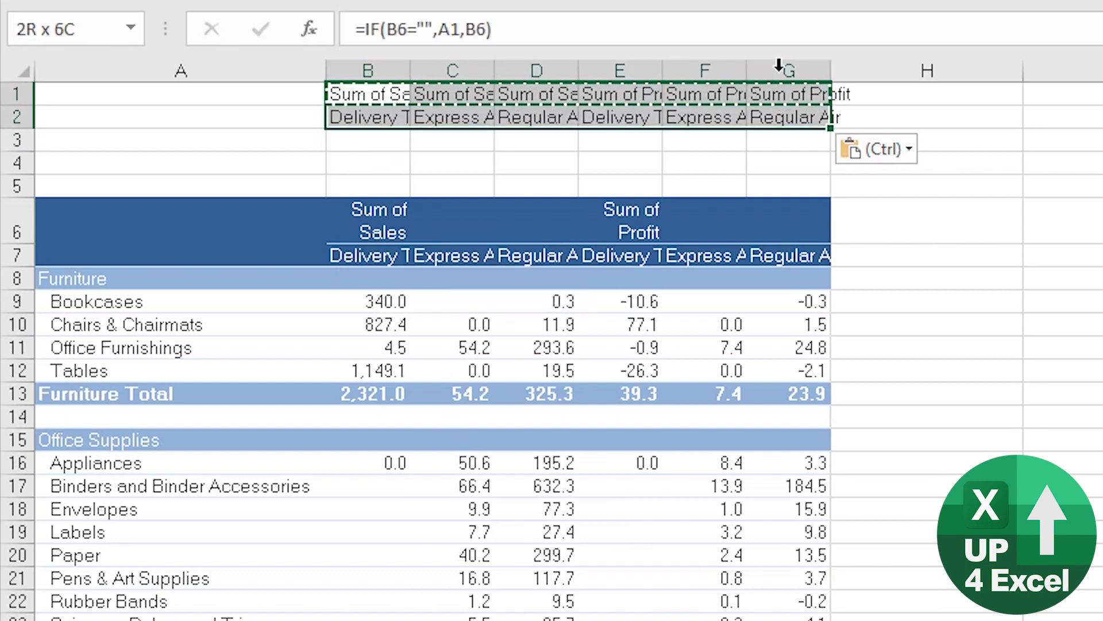
pyautogui.click(799, 2)
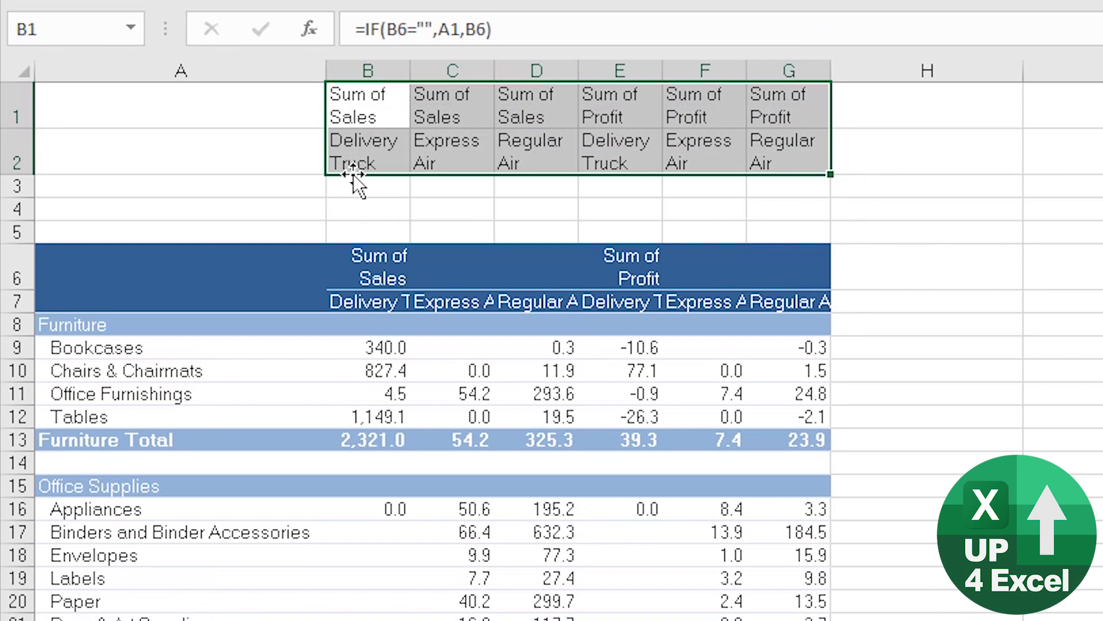
pyautogui.click(366, 189)
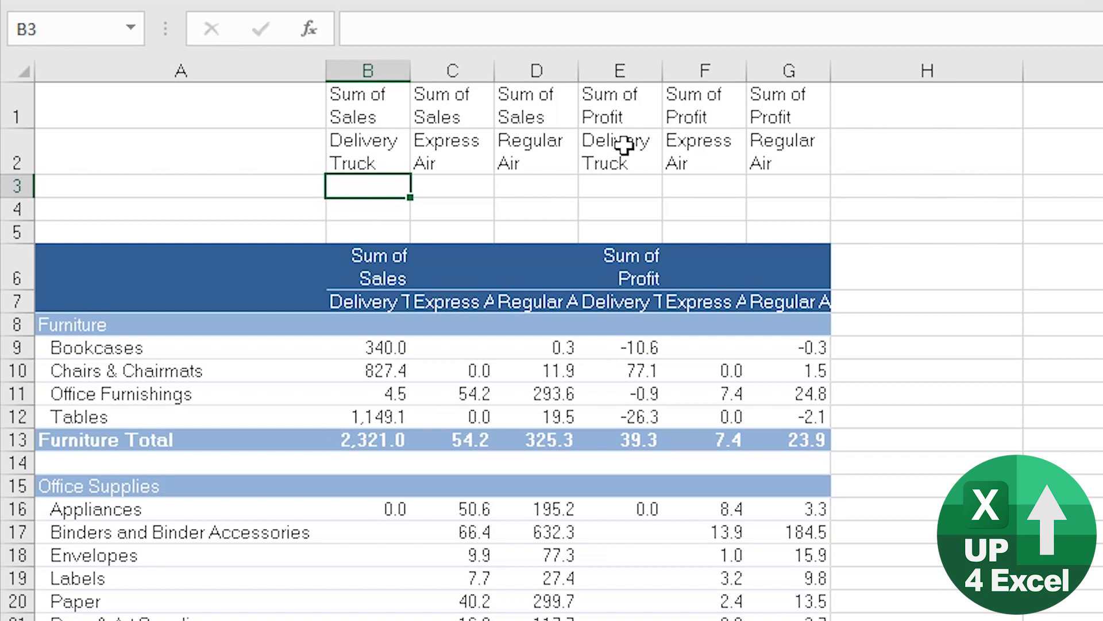
pyautogui.write('=')
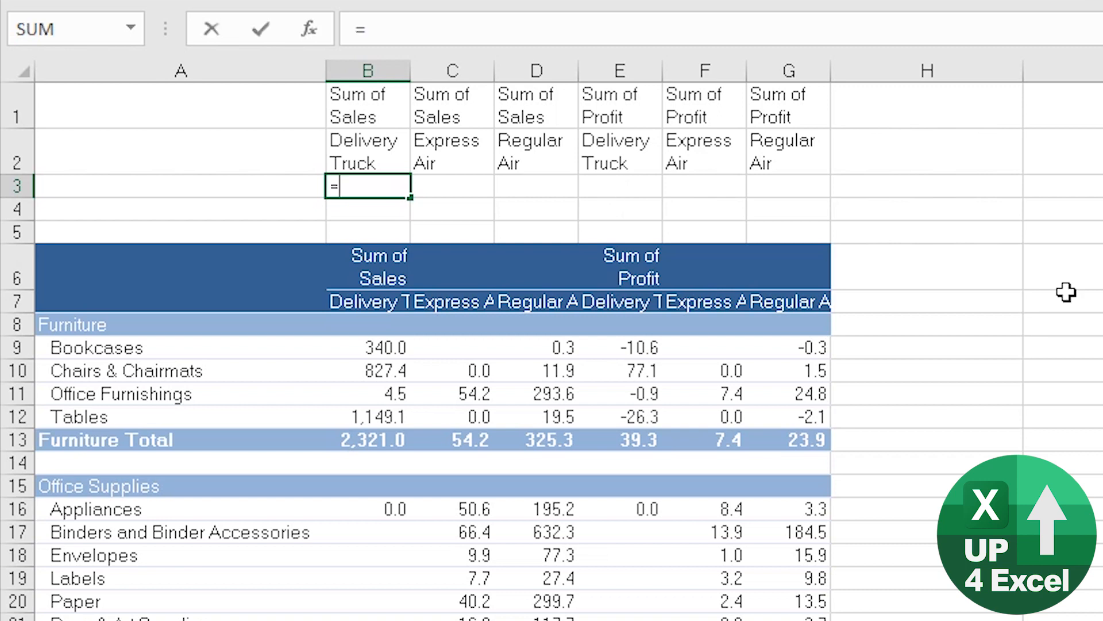
pyautogui.press('Escape')
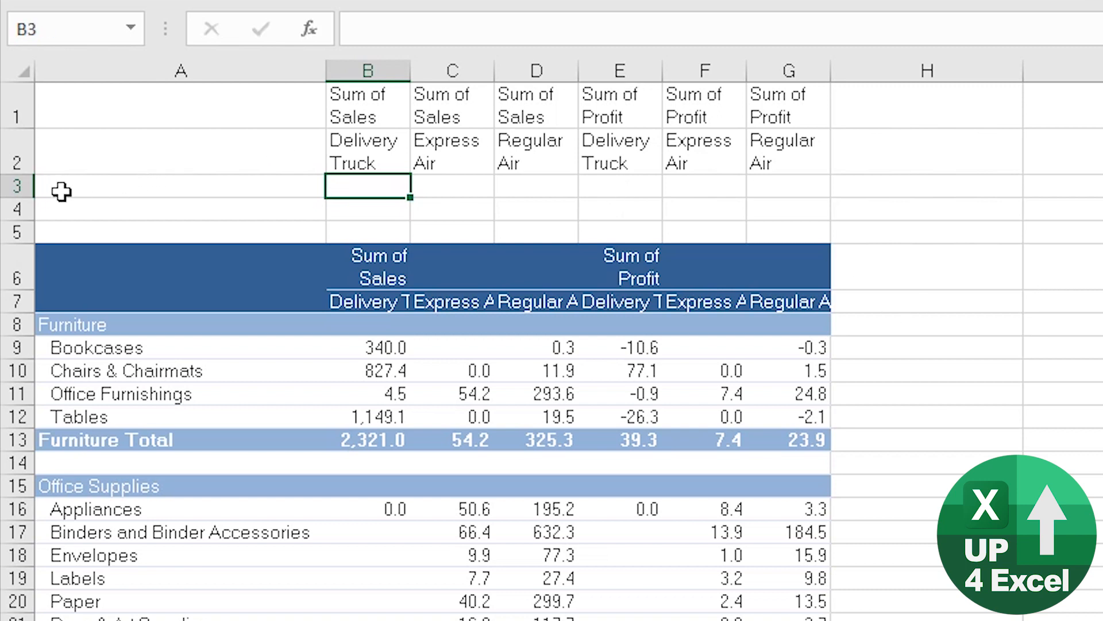
# Step: Insert three more blank worksheet rows at row 3, between the helper headings and the PivotTable
pyautogui.moveTo(8, 188); pyautogui.dragTo(17, 230)
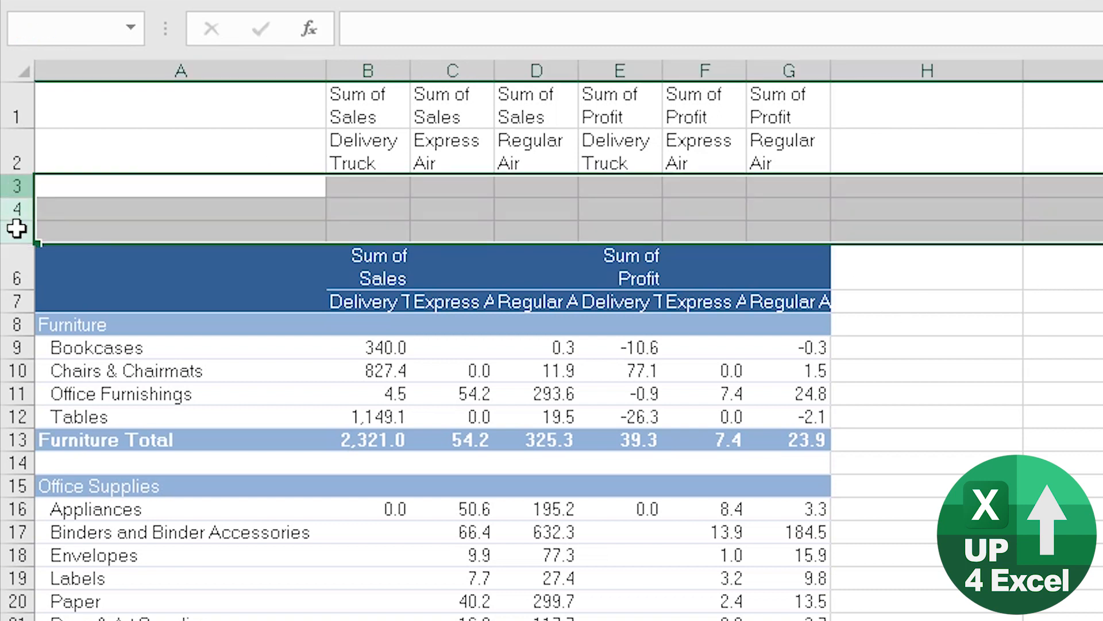
pyautogui.rightClick(17, 230)
pyautogui.click(138, 418)
# Step: Enter the formula =LEN(B1) in B3 to count the characters of the value label
pyautogui.click(368, 187)
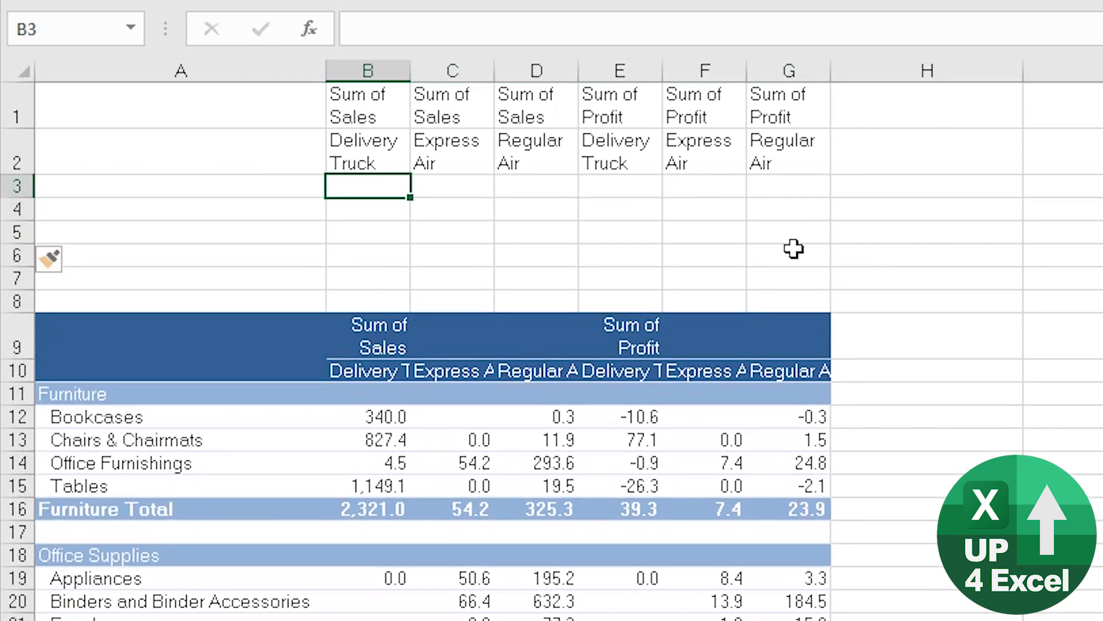
pyautogui.write('=len')
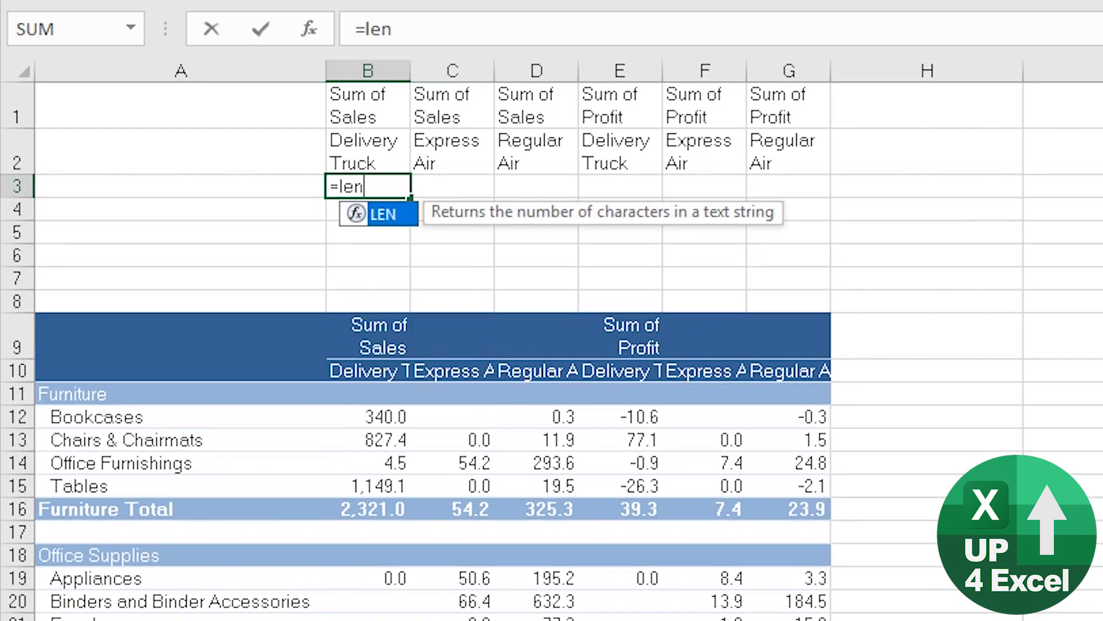
pyautogui.write('(')
pyautogui.press('Up')
pyautogui.press('Up')
pyautogui.write(')')
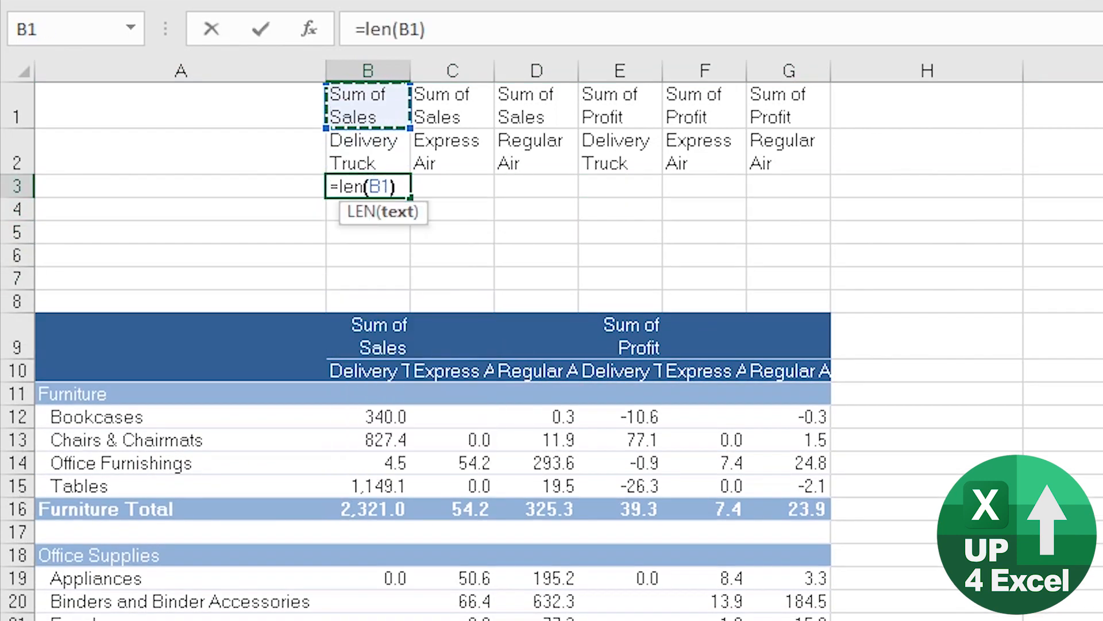
pyautogui.press('Return')
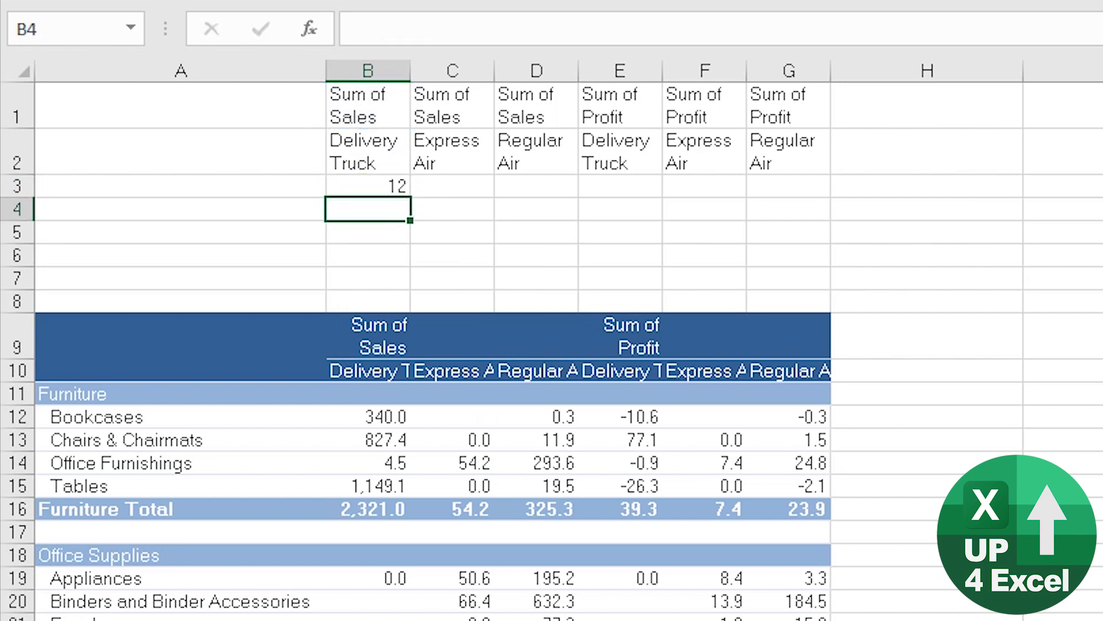
# Step: Copy the LEN formula from B3 across to G3
pyautogui.press('Up')
pyautogui.hotkey('ctrl', 'c')
pyautogui.hotkey('shift', 'Right')
pyautogui.hotkey('shift', 'Right')
pyautogui.hotkey('shift', 'Right')
pyautogui.hotkey('shift', 'Right')
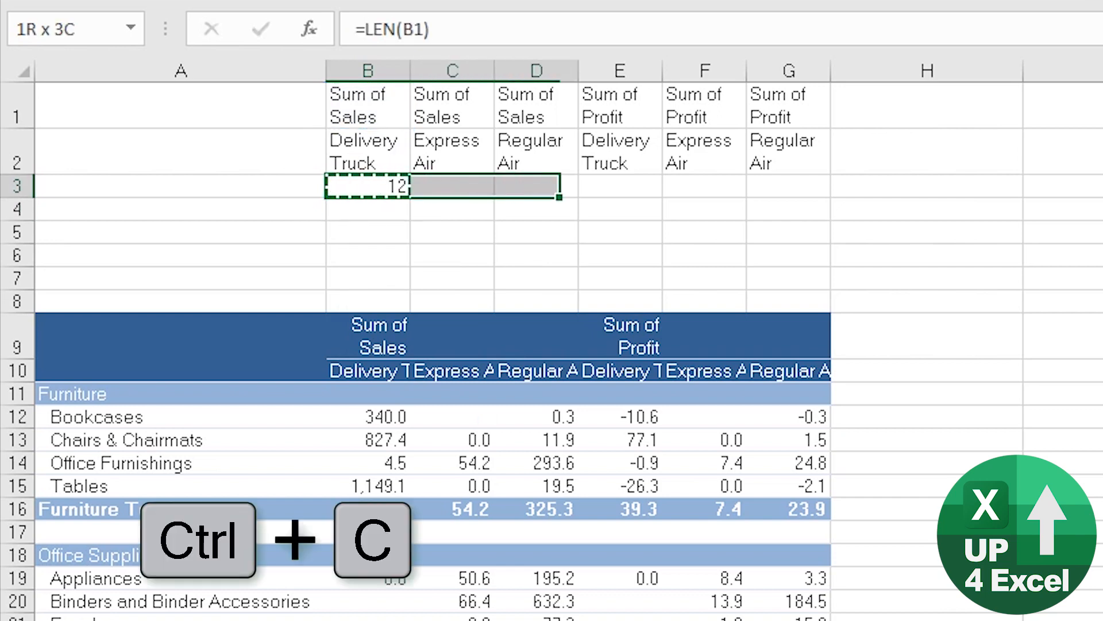
pyautogui.hotkey('shift', 'Right')
pyautogui.hotkey('ctrl', 'v')
pyautogui.press('Escape')
pyautogui.press('Left')
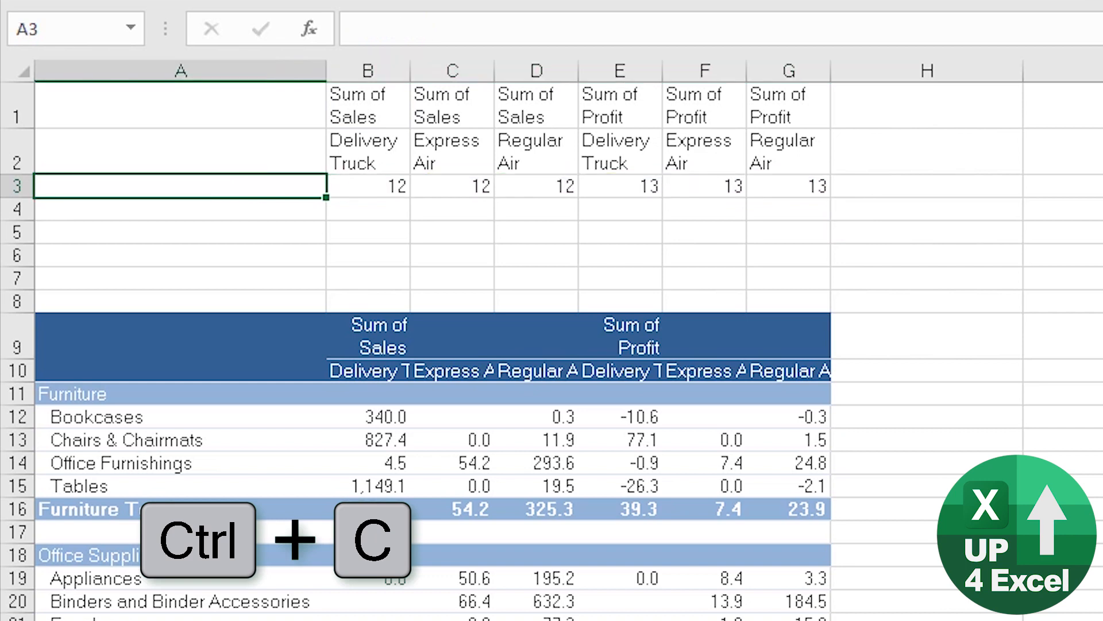
pyautogui.press('Right')
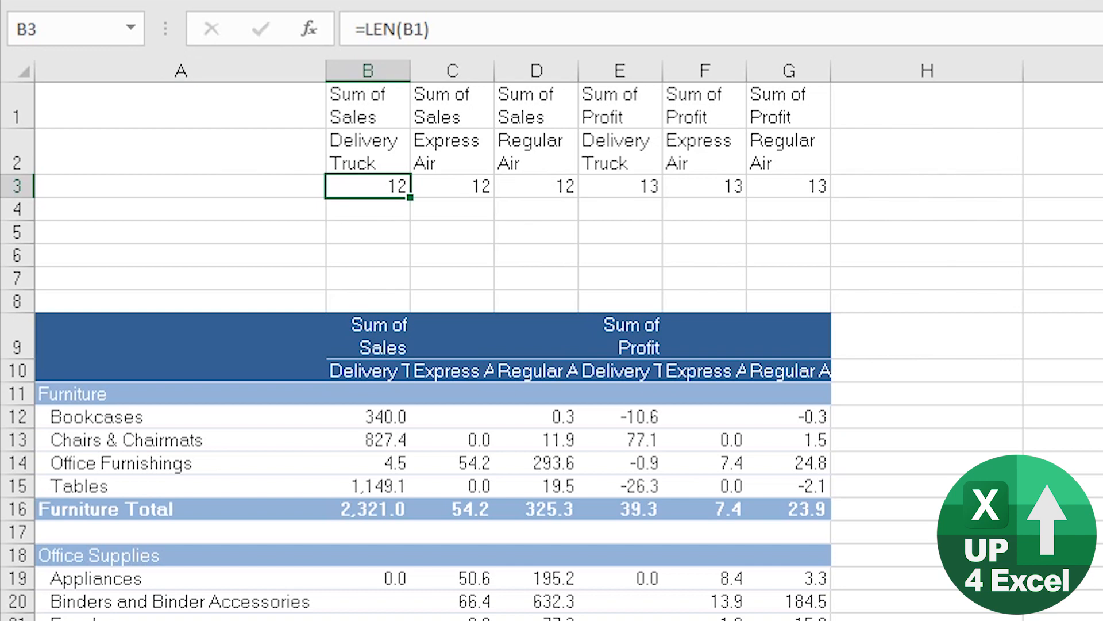
# Step: Enter the formula =B3-7 in B4 to get the label's length without the "Sum of " prefix
pyautogui.press('Down')
pyautogui.write('=')
pyautogui.press('Up')
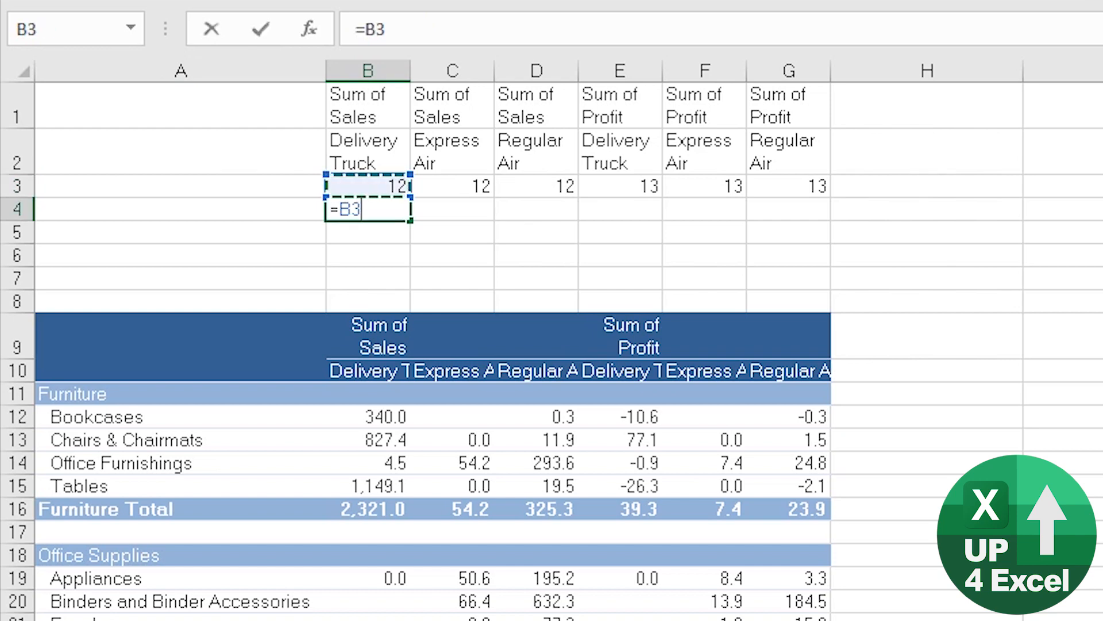
pyautogui.write('-7')
pyautogui.press('Return')
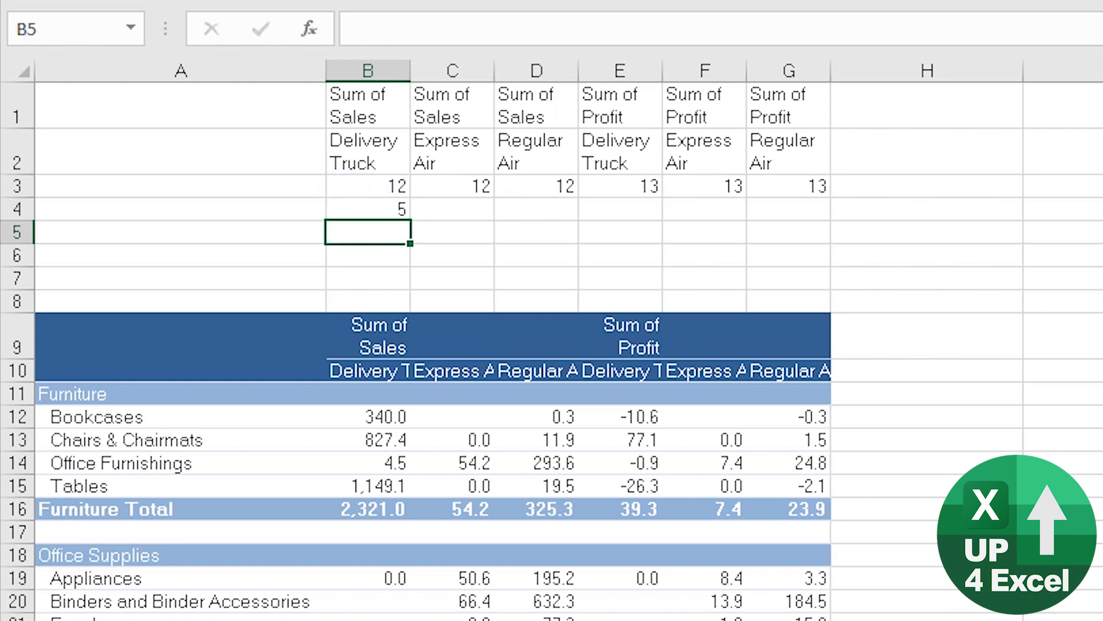
# Step: Copy the subtraction formula from B4 across to G4
pyautogui.press('Up')
pyautogui.hotkey('ctrl', 'c')
pyautogui.hotkey('shift', 'Right')
pyautogui.hotkey('shift', 'Right')
pyautogui.hotkey('shift', 'Right')
pyautogui.hotkey('shift', 'Right')
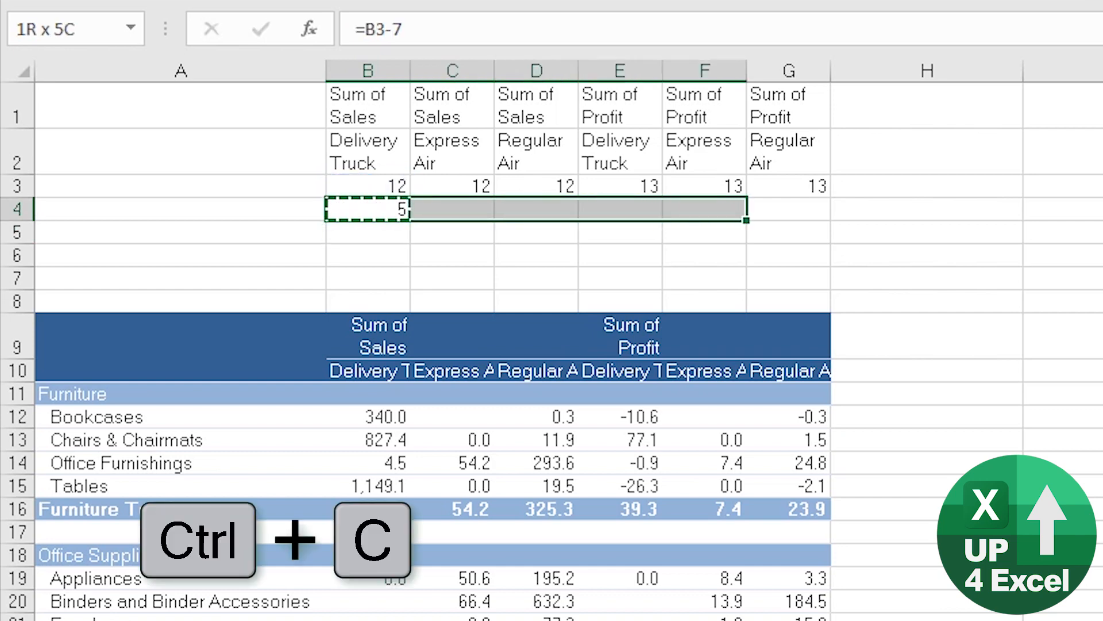
pyautogui.hotkey('shift', 'Right')
pyautogui.press('Return')
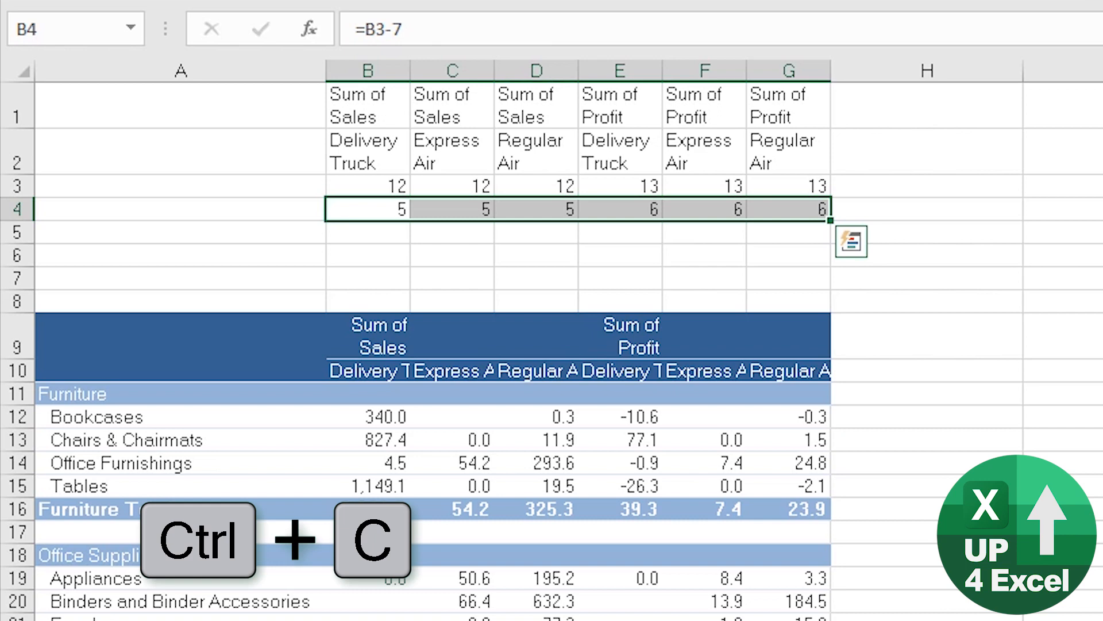
pyautogui.press('Down')
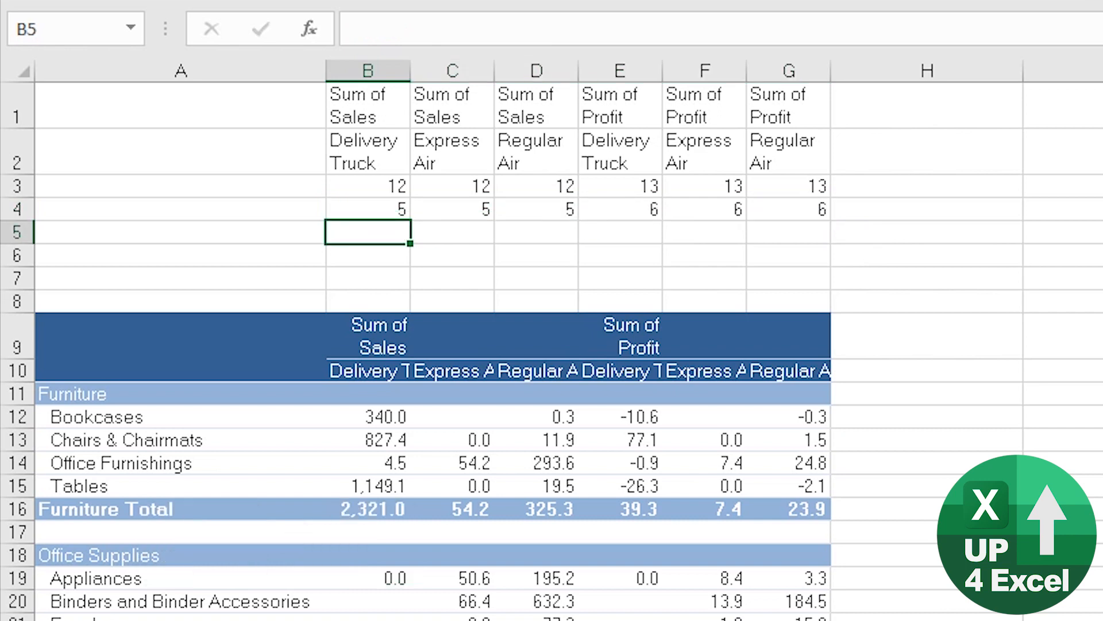
# Step: Review the helper formulas in column B from row 4 up to row 1
pyautogui.press('Up')
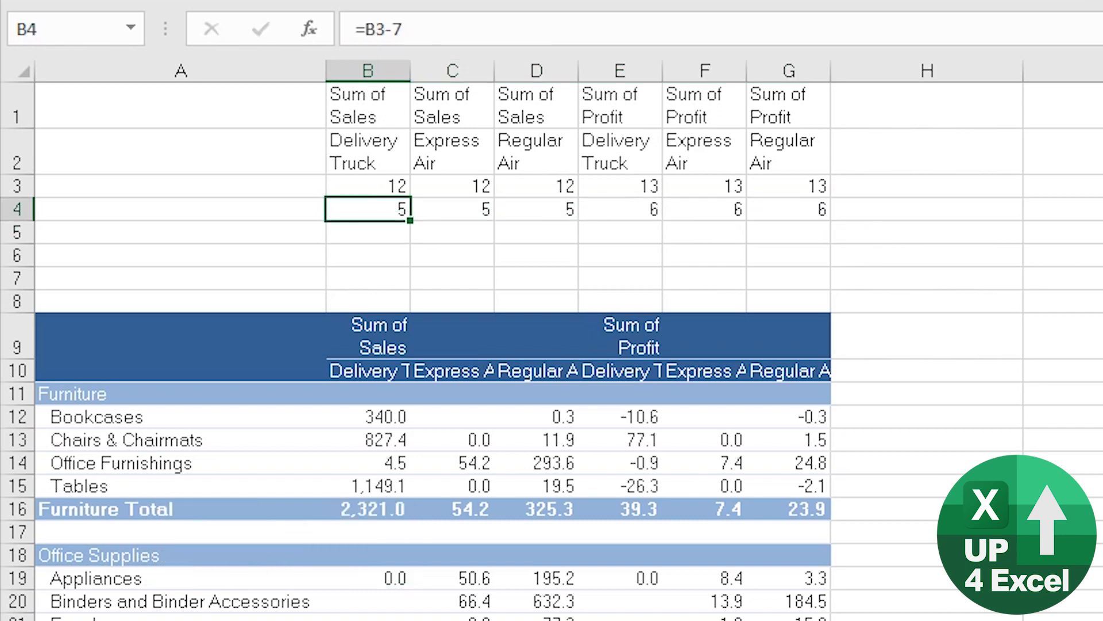
pyautogui.press('Up')
pyautogui.press('Up')
pyautogui.press('Up')
pyautogui.press('Down')
pyautogui.press('Down')
pyautogui.press('Down')
pyautogui.press('Down')
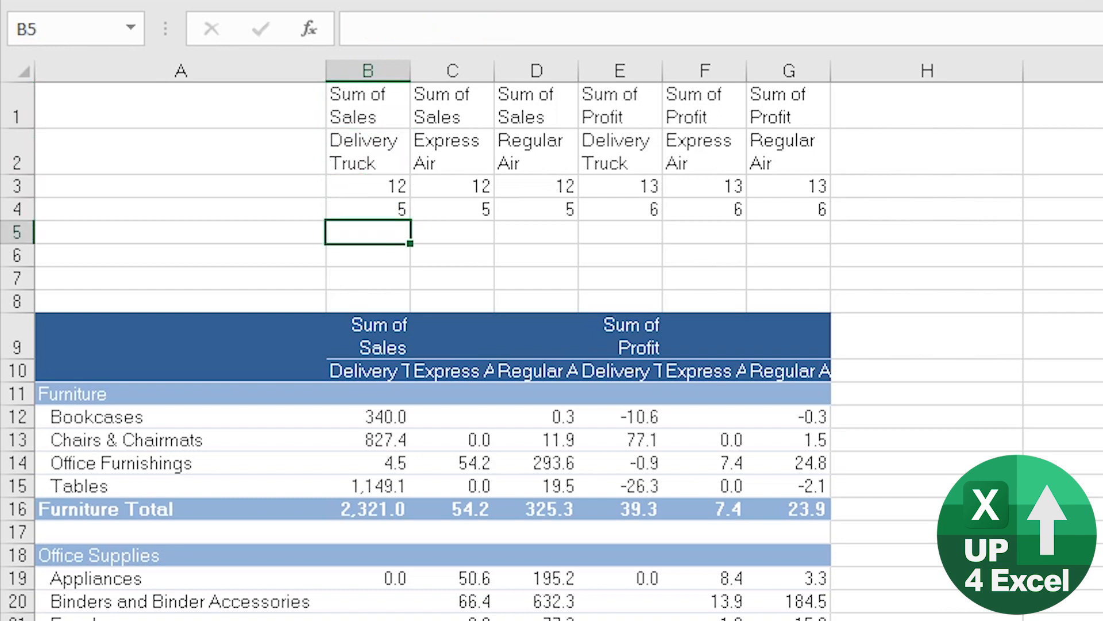
# Step: Enter the formula =B2&" "&RIGHT(B1,B4) in B5 to build the combined heading, and wrap the cell's text
pyautogui.write('=')
pyautogui.press('Up')
pyautogui.press('Up')
pyautogui.press('Up')
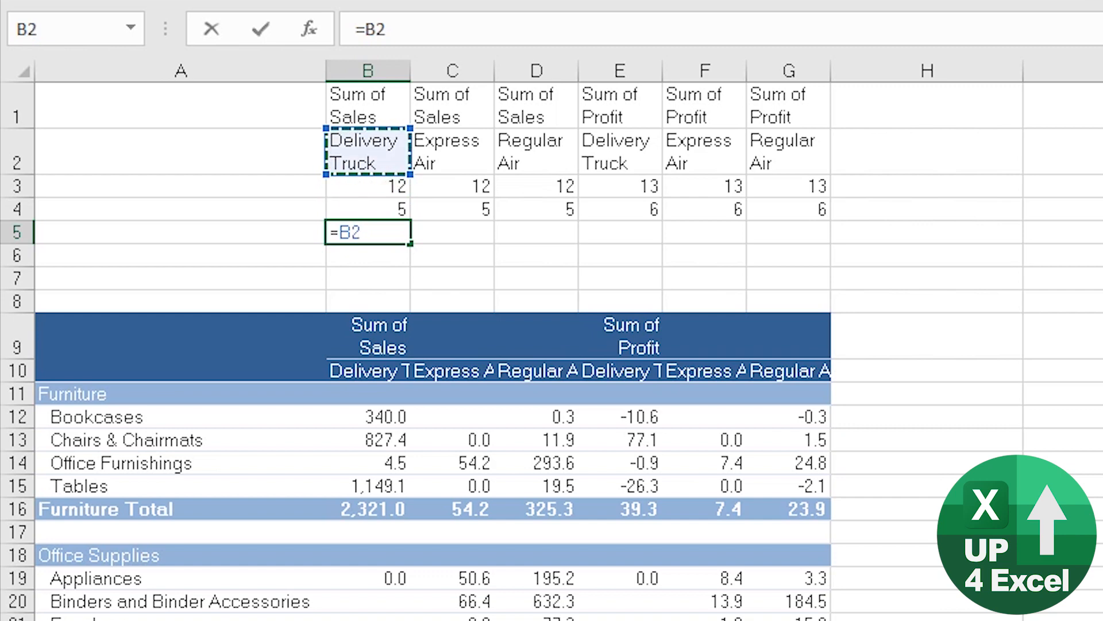
pyautogui.write('&')
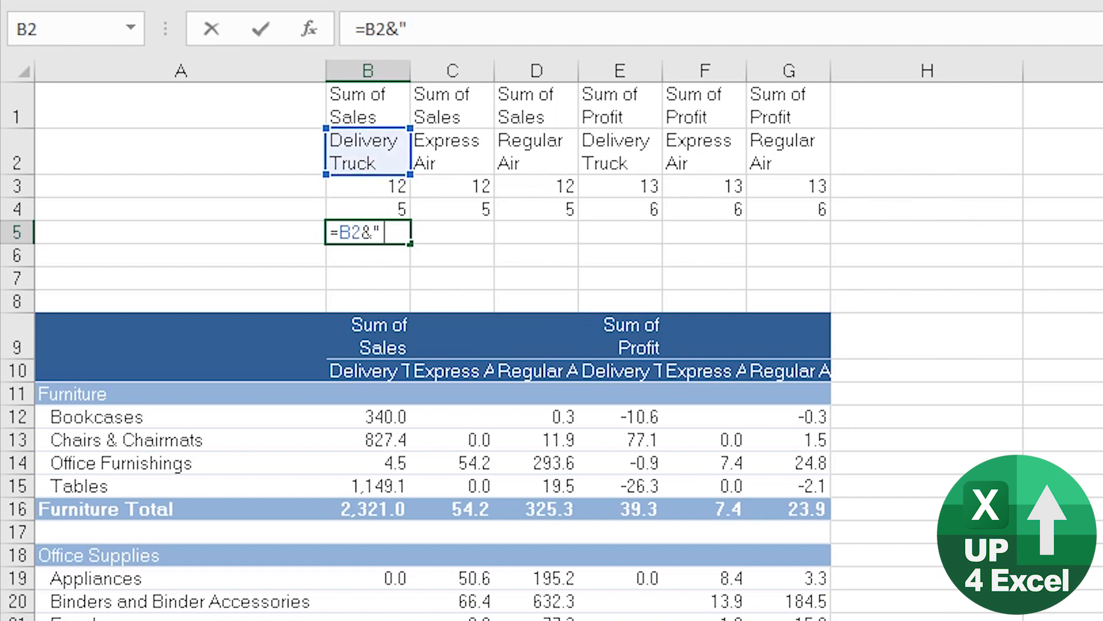
pyautogui.write('" "&right')
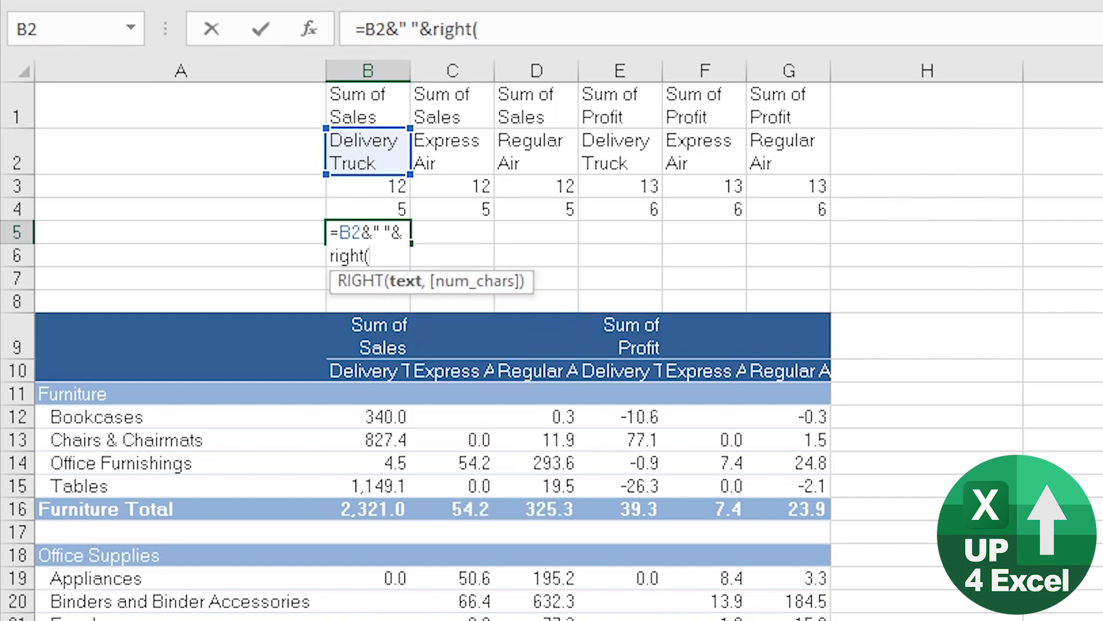
pyautogui.write('(')
pyautogui.click(368, 105)
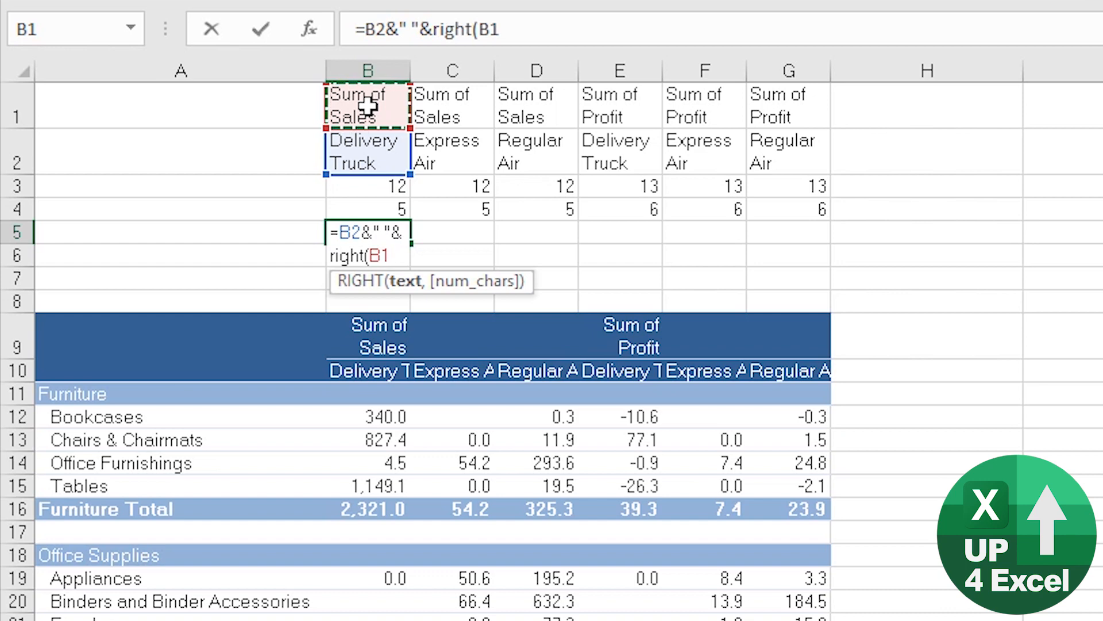
pyautogui.write(',')
pyautogui.click(395, 209)
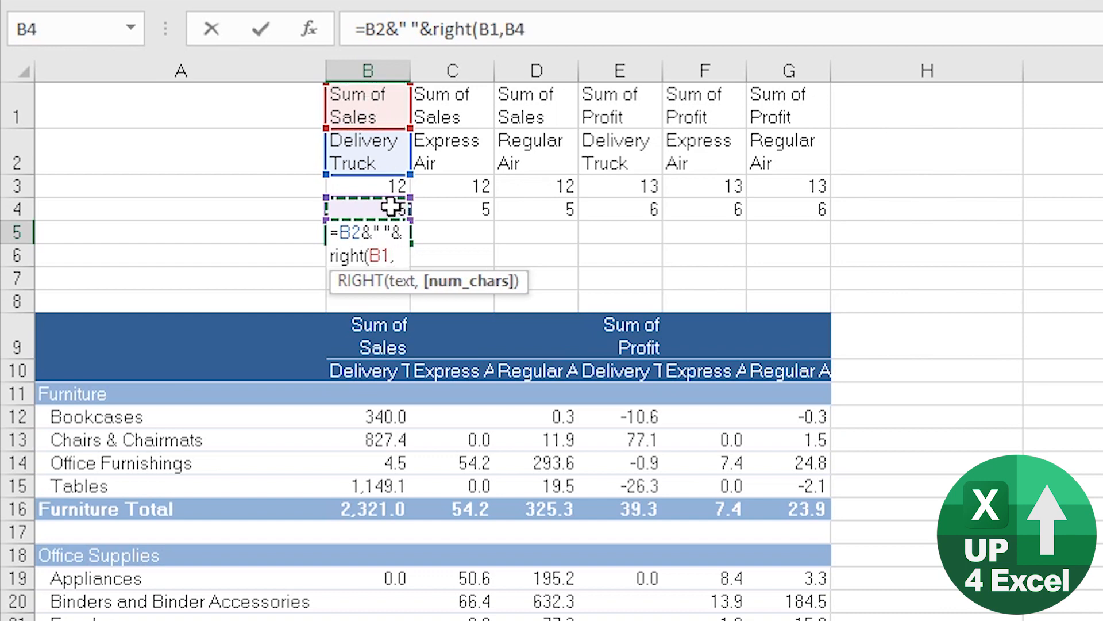
pyautogui.write(')')
pyautogui.press('Return')
pyautogui.press('Up')
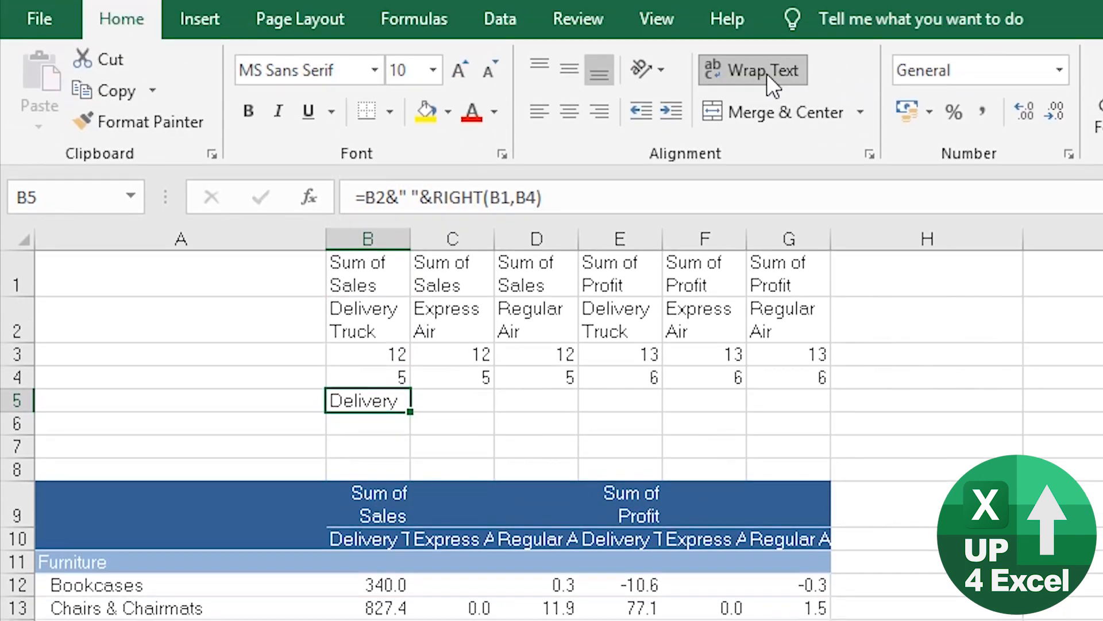
pyautogui.click(770, 71)
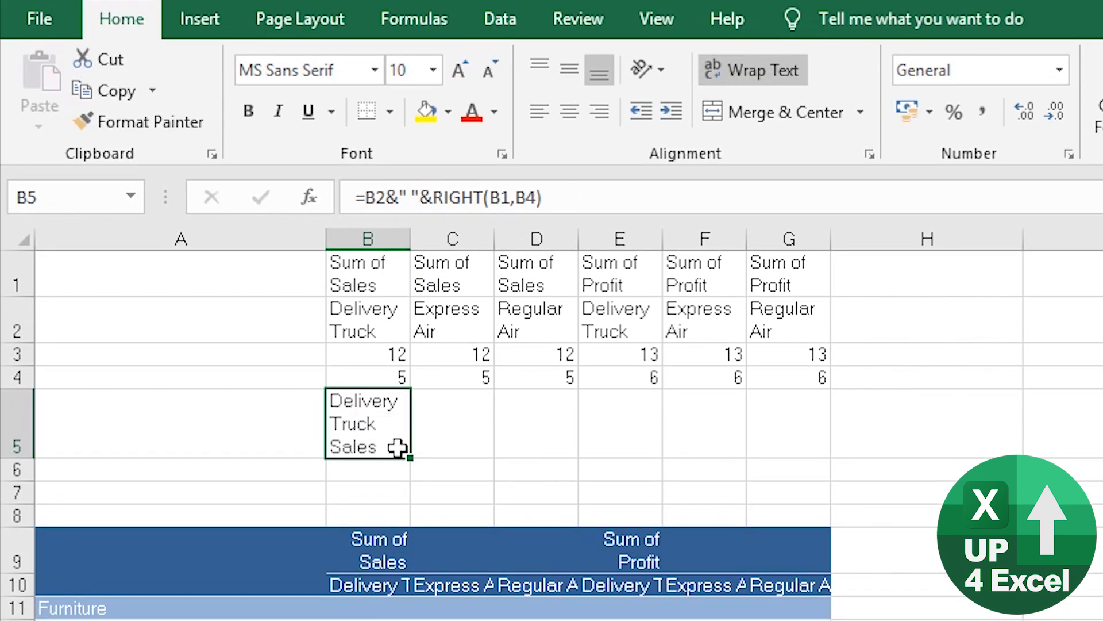
# Step: Copy the combined heading formula from B5 across to G5 and right-align the headings
pyautogui.moveTo(410, 459); pyautogui.dragTo(845, 478)
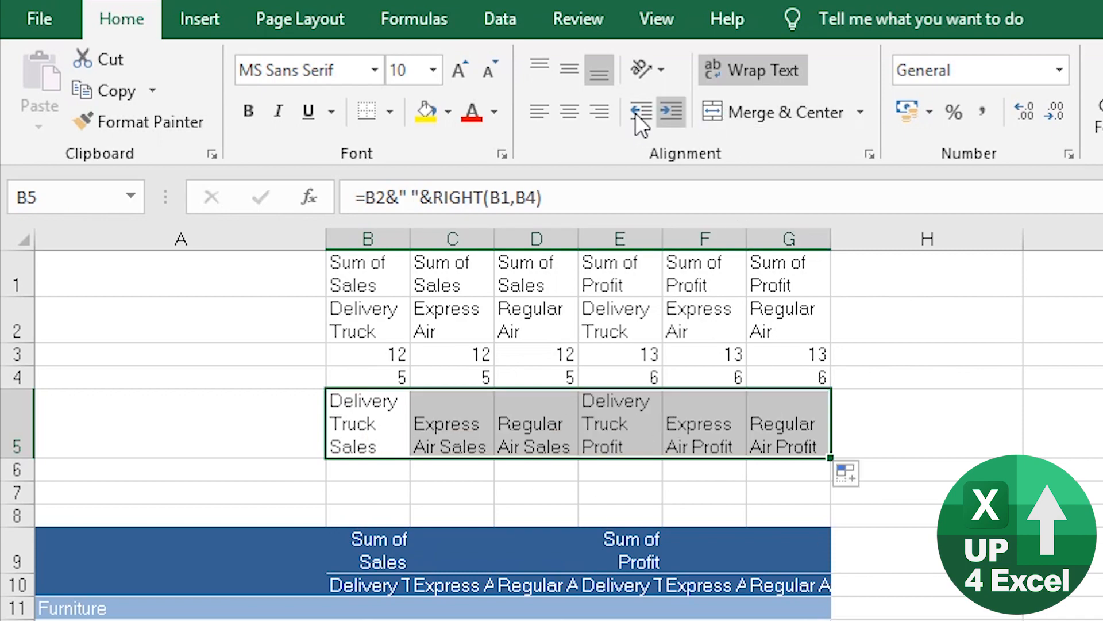
pyautogui.click(600, 111)
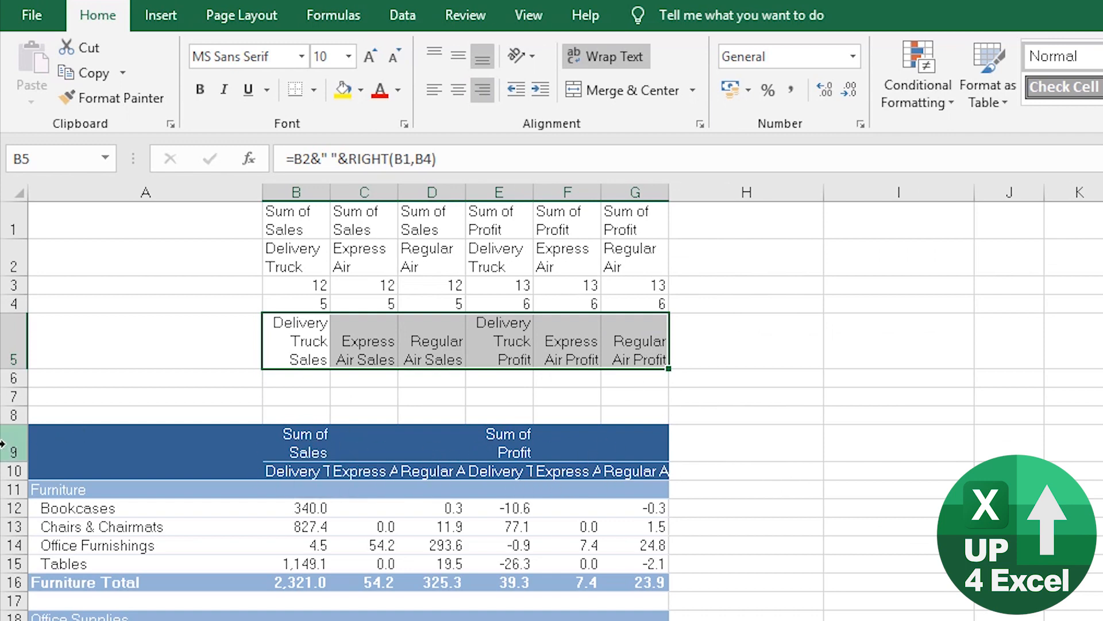
# Step: Copy the formatting of the PivotTable header row A9:G9 onto the new heading row A5:G5
pyautogui.moveTo(54, 446); pyautogui.dragTo(650, 445)
pyautogui.click(109, 97)
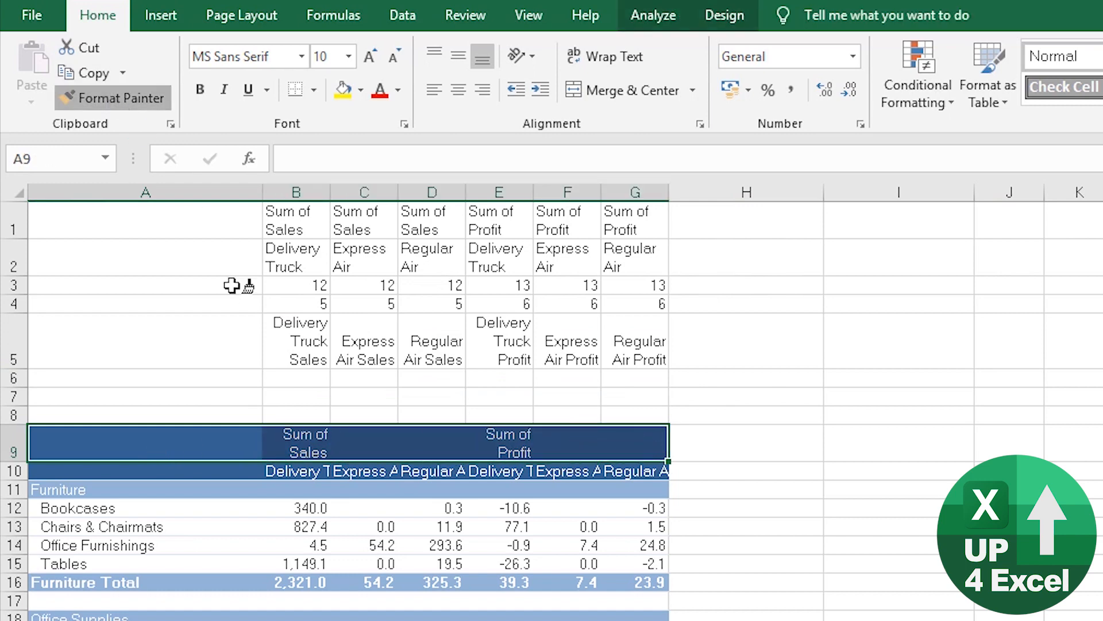
pyautogui.click(224, 347)
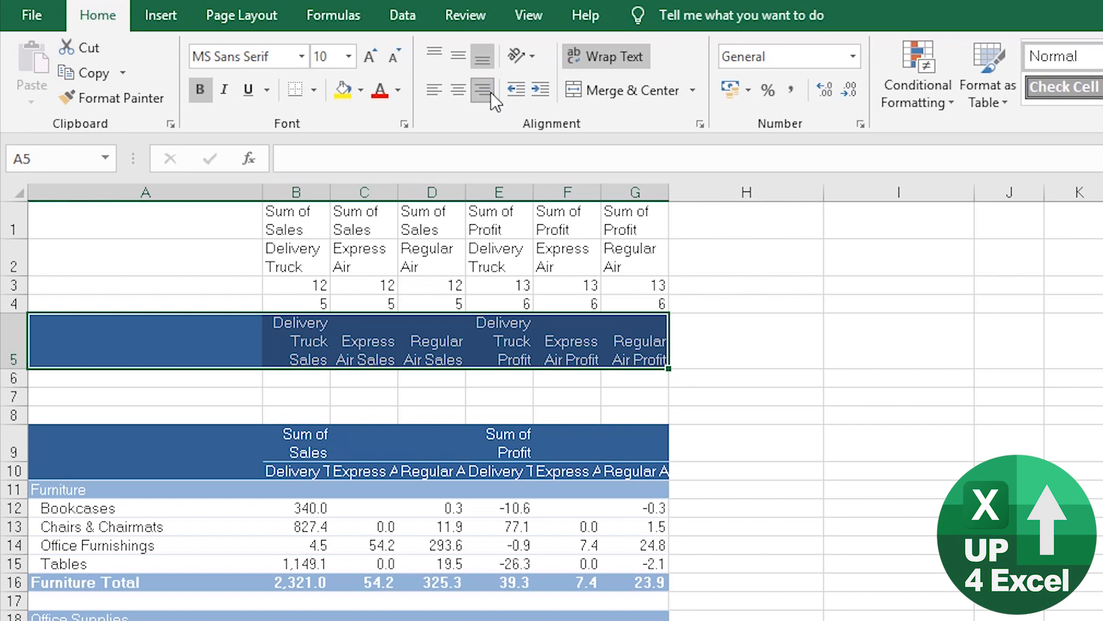
pyautogui.click(520, 349)
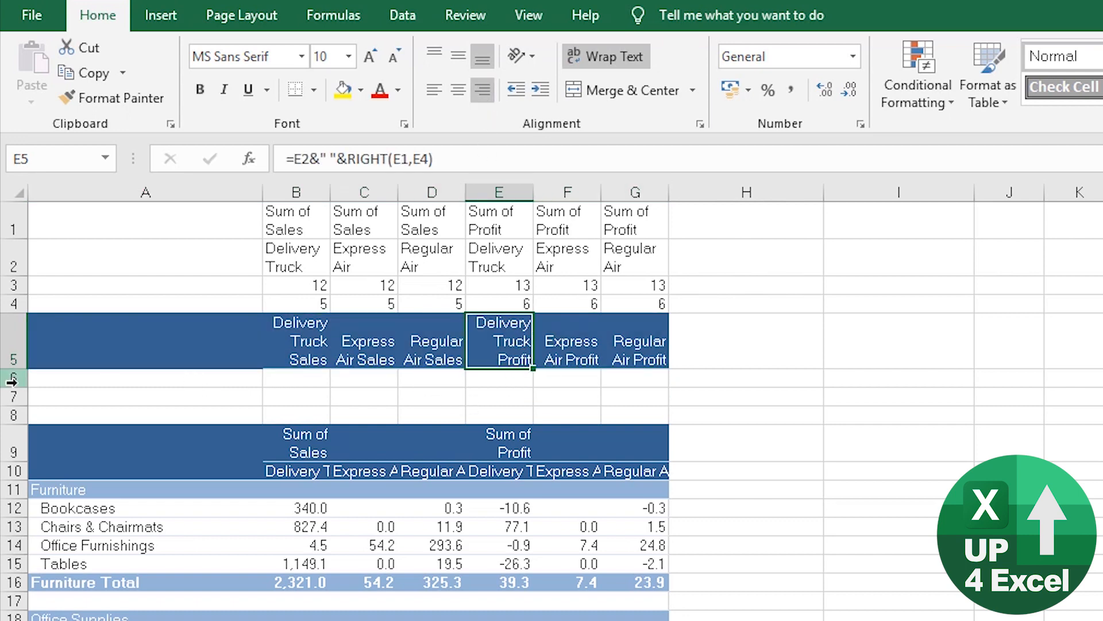
# Step: Group rows 6 to 10 and collapse the group to hide the original PivotTable headings
pyautogui.moveTo(12, 381); pyautogui.dragTo(4, 469)
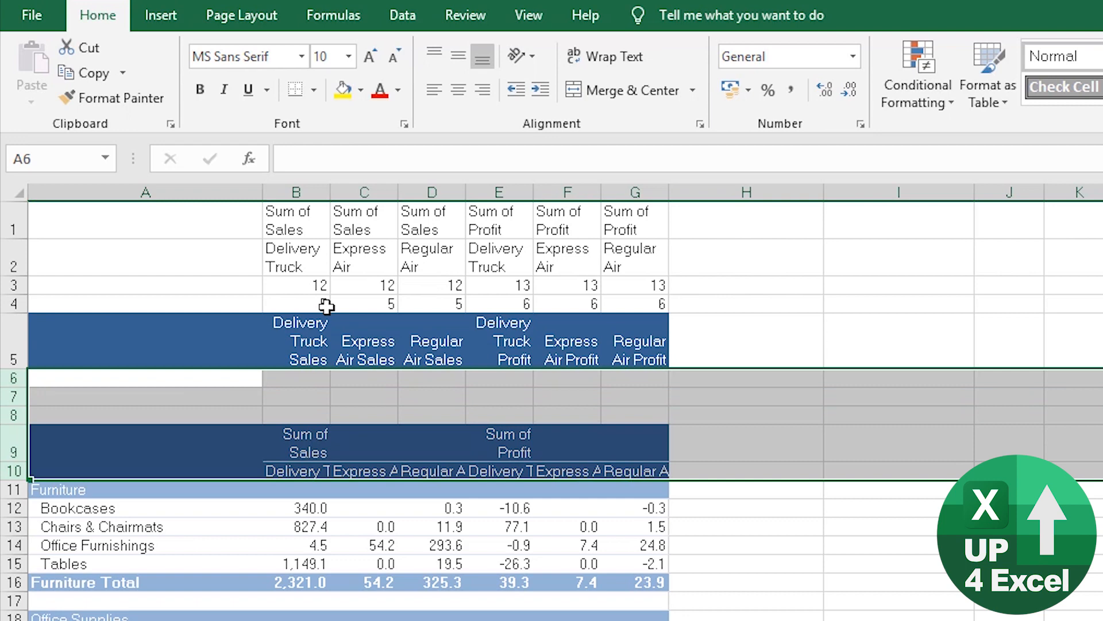
pyautogui.hotkey('shift', 'alt', 'Right')
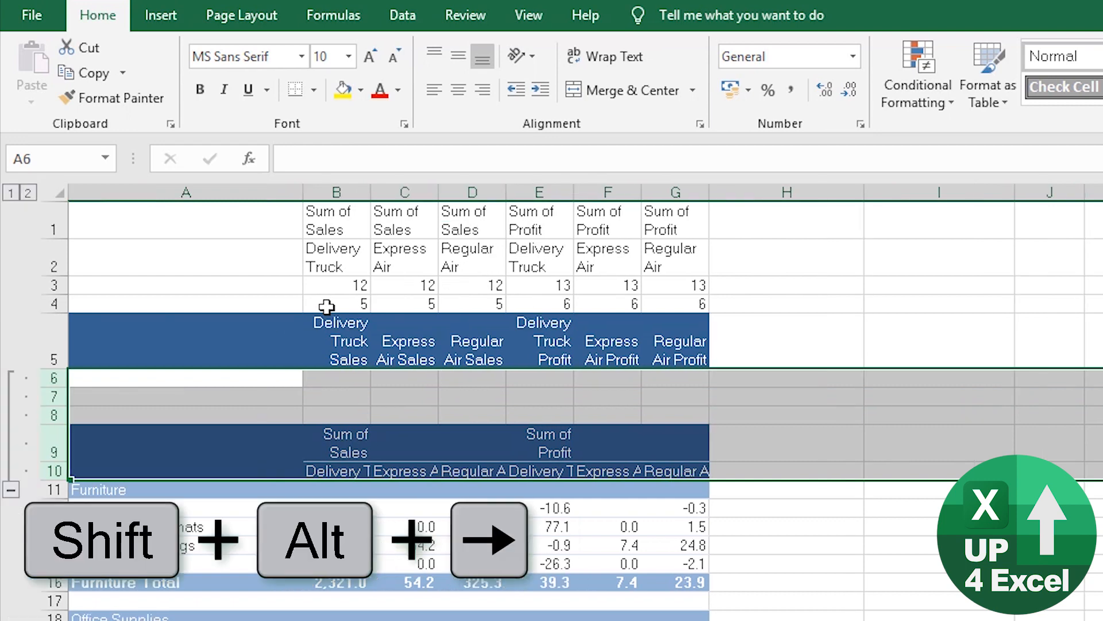
pyautogui.press('alt')
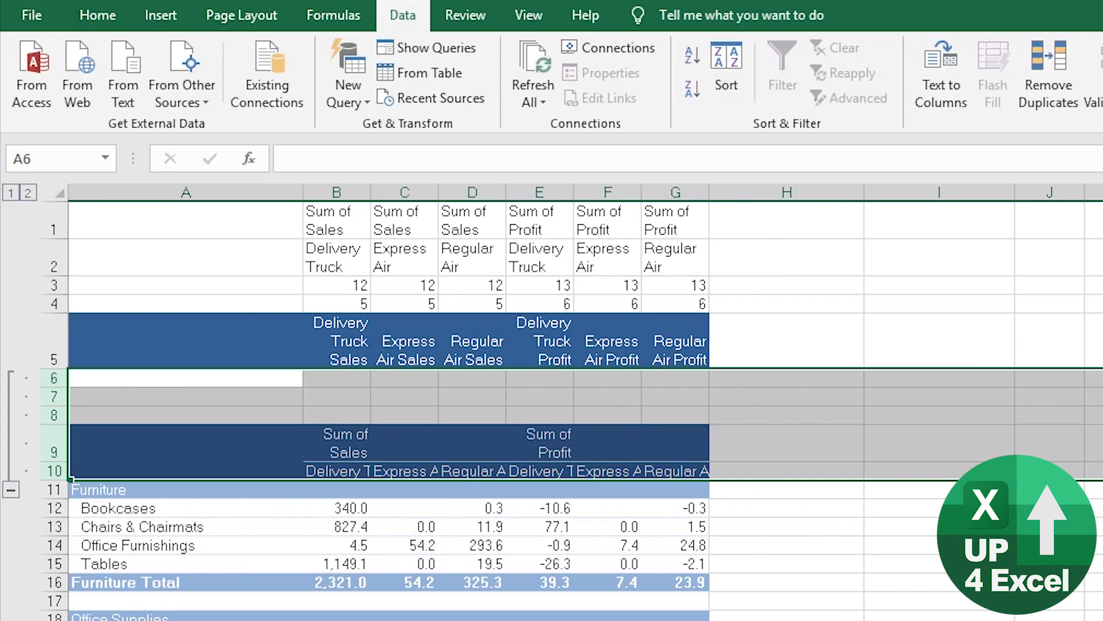
pyautogui.click(11, 490)
pyautogui.click(467, 435)
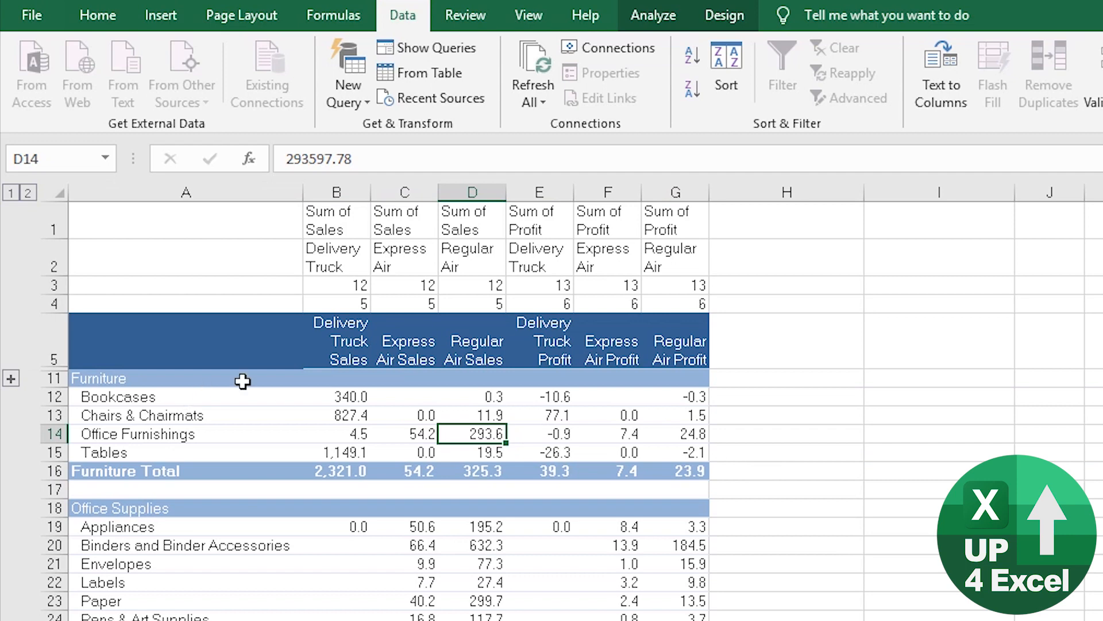
# Step: Expand the grouped rows 6 to 10 and copy the formatting of heading cell B5 onto A5
pyautogui.click(388, 299)
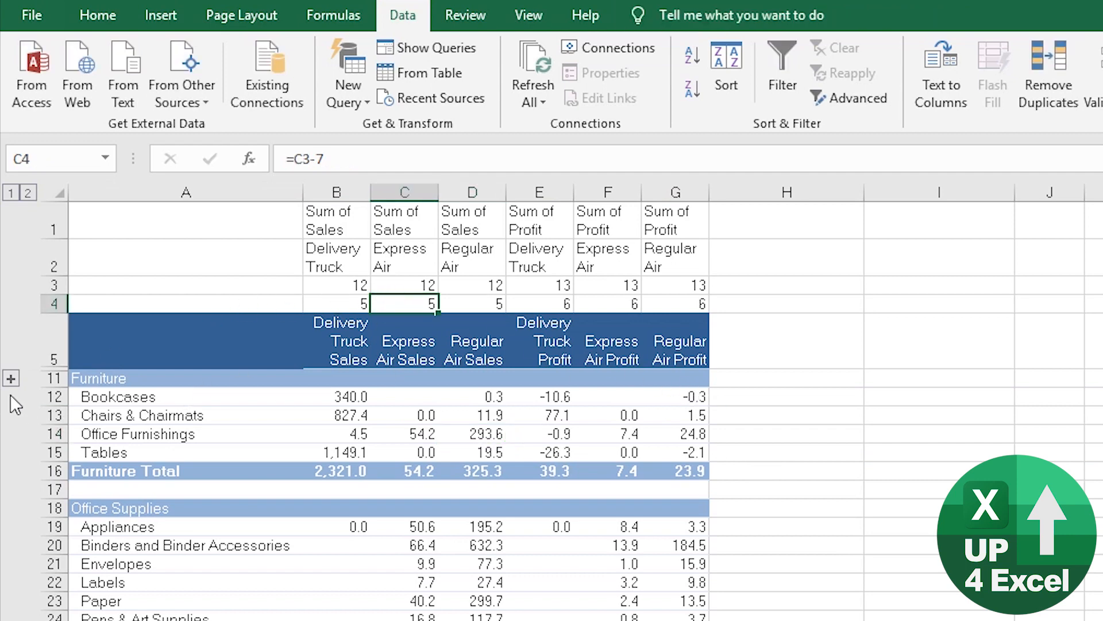
pyautogui.click(11, 379)
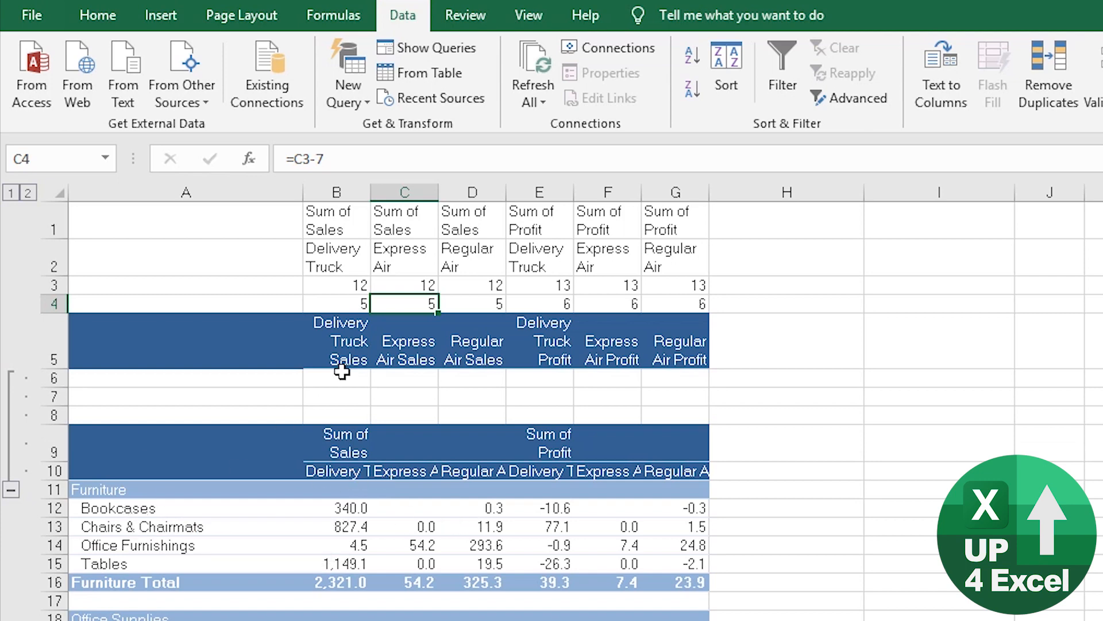
pyautogui.click(347, 350)
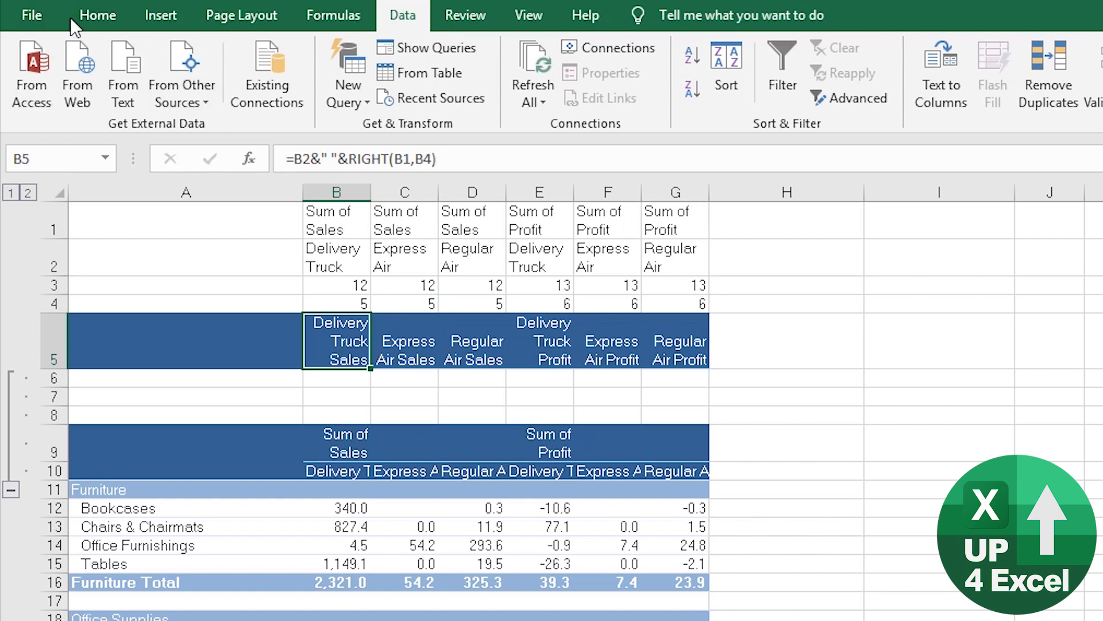
pyautogui.click(86, 23)
pyautogui.click(141, 106)
pyautogui.click(236, 321)
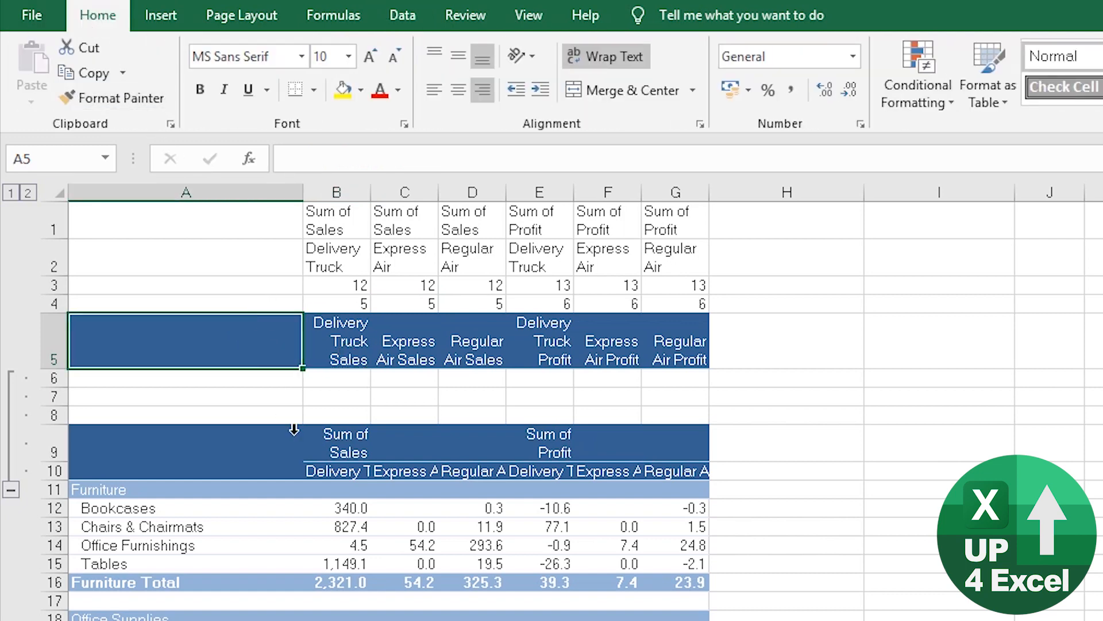
# Step: Collapse the group of rows 6 to 10 again
pyautogui.moveTo(355, 408); pyautogui.dragTo(368, 405)
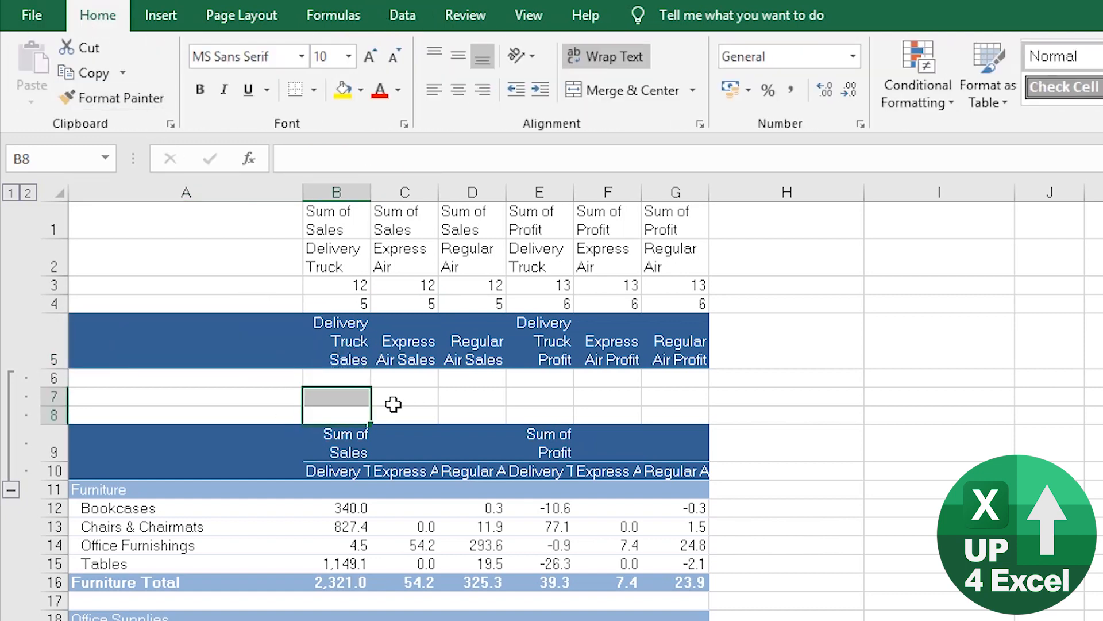
pyautogui.click(11, 490)
pyautogui.click(391, 451)
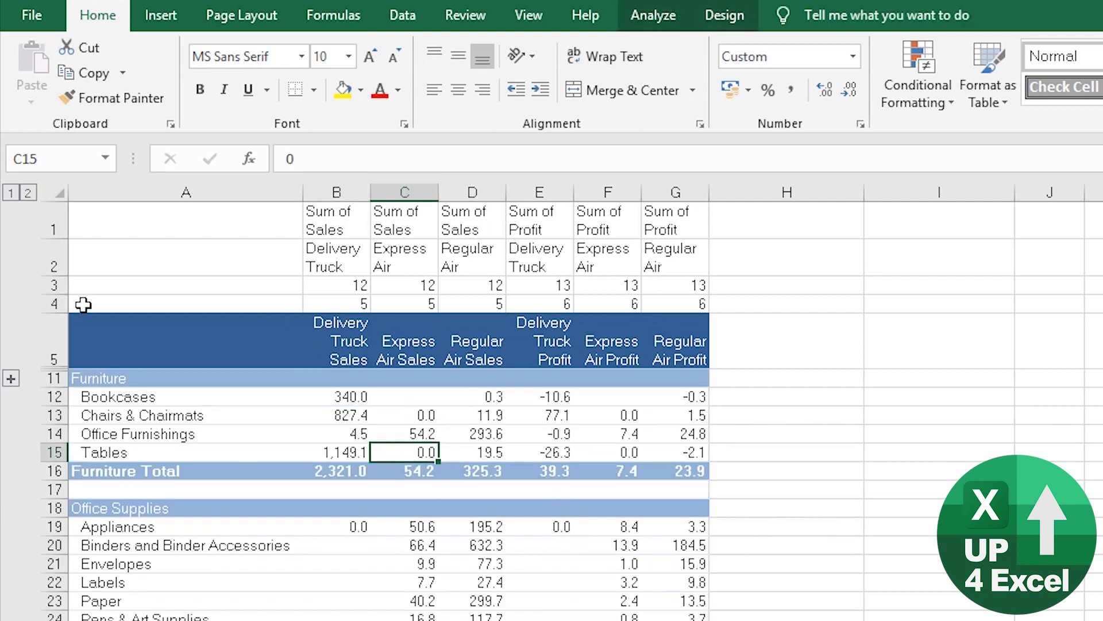
# Step: Group the helper formula rows 1 to 4 and collapse the group
pyautogui.moveTo(57, 304); pyautogui.dragTo(57, 213)
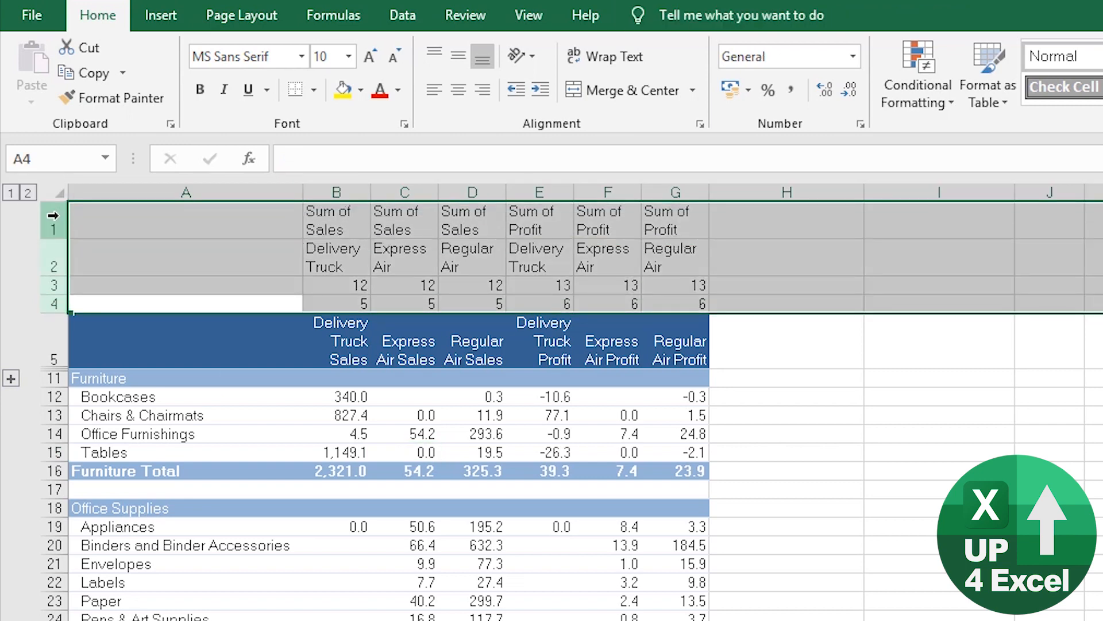
pyautogui.hotkey('shift', 'alt', 'Right')
pyautogui.click(10, 343)
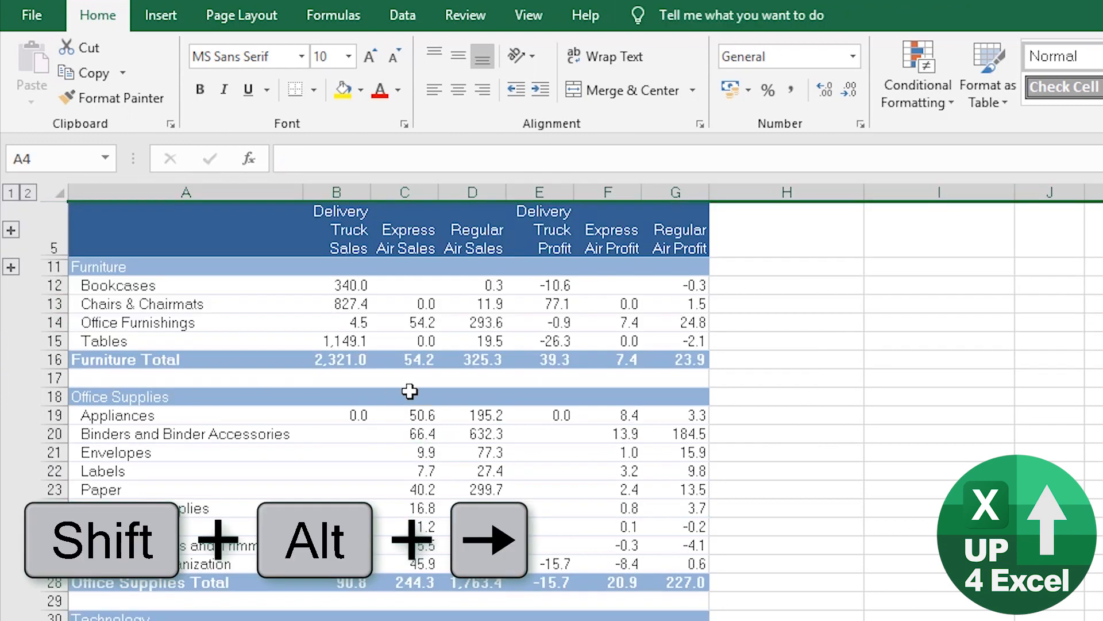
pyautogui.click(409, 383)
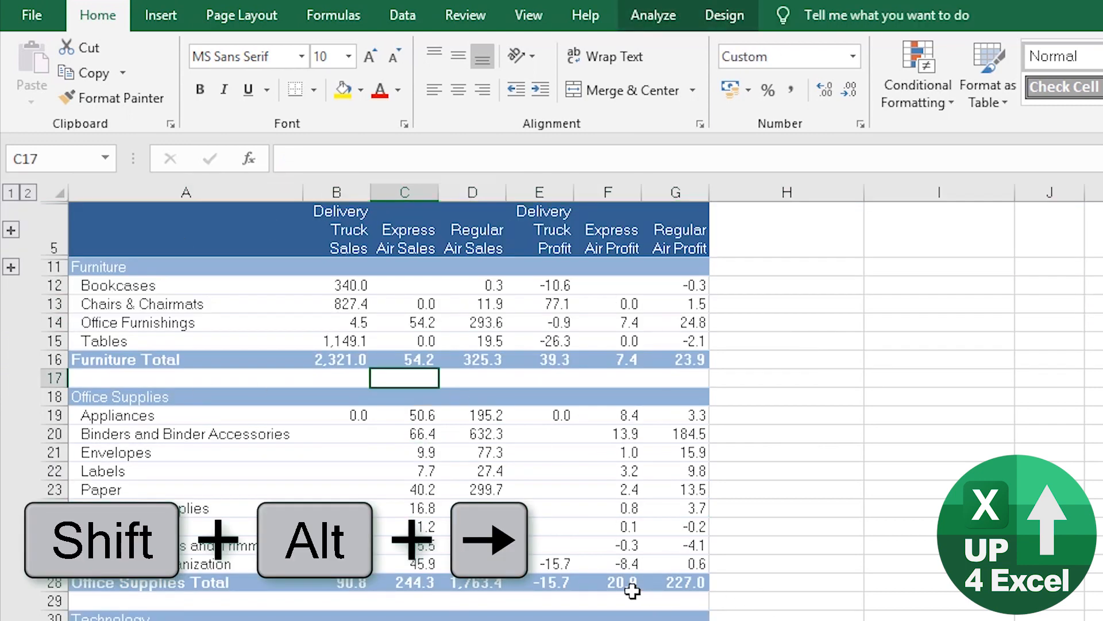
pyautogui.moveTo(635, 579)
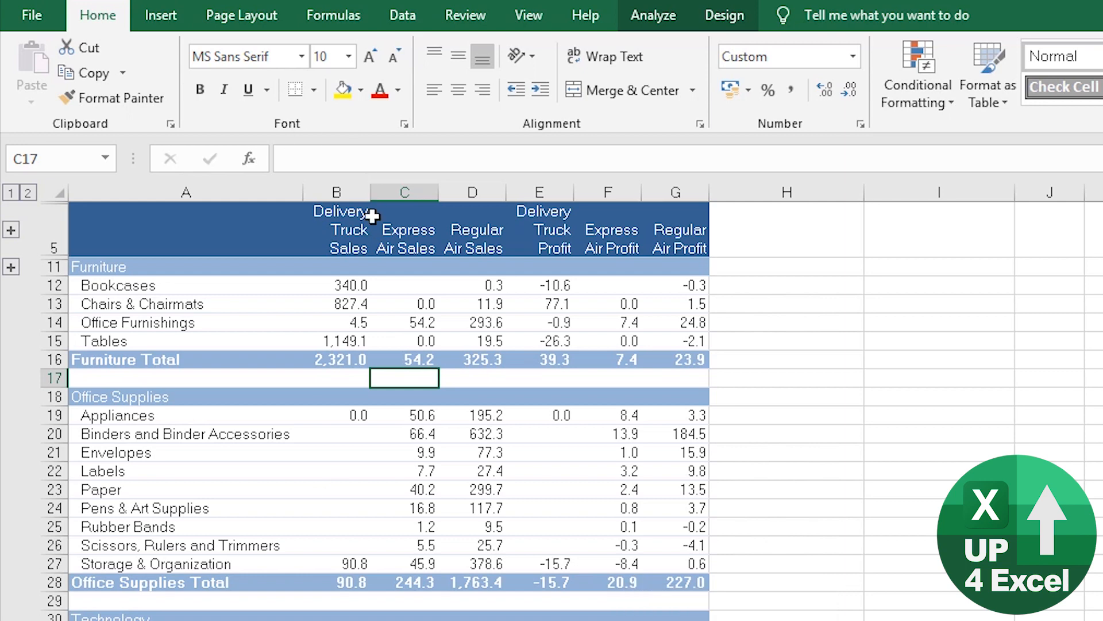
pyautogui.rightClick(426, 322)
pyautogui.click(524, 421)
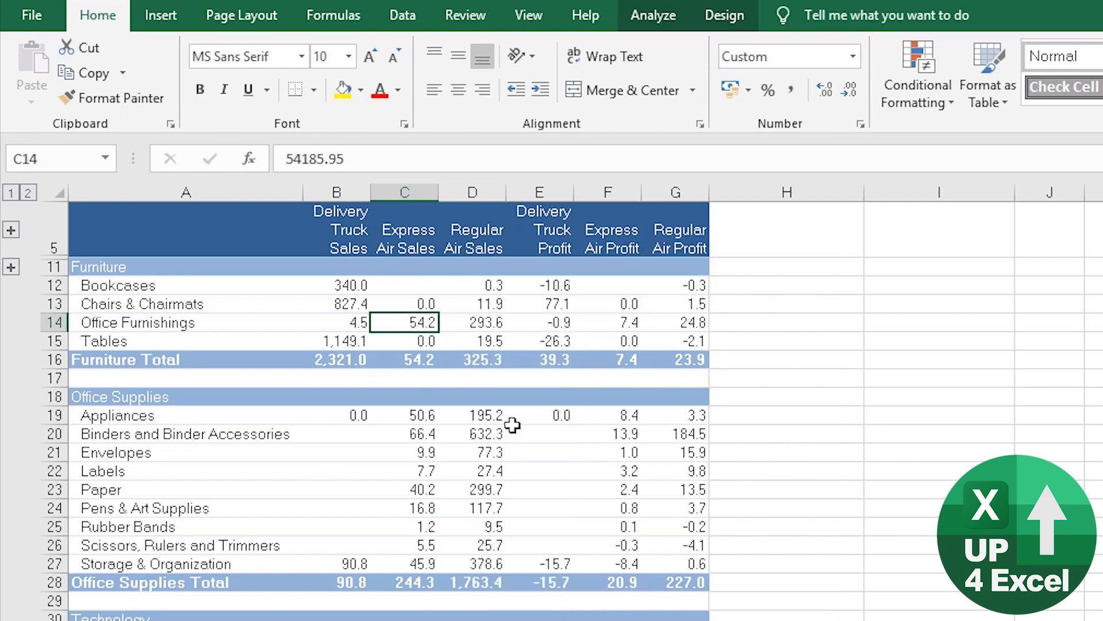
pyautogui.press('Left')
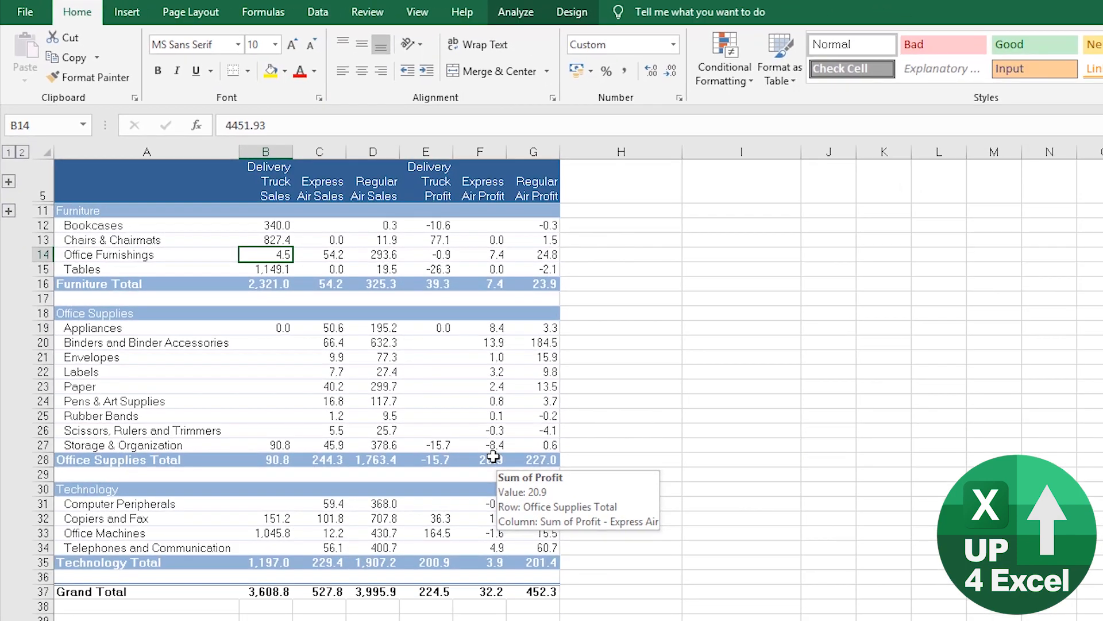
# Step: In the PivotTable options, turn on a replacement display for error values and make empty cells show as zero
pyautogui.rightClick(326, 239)
pyautogui.click(413, 466)
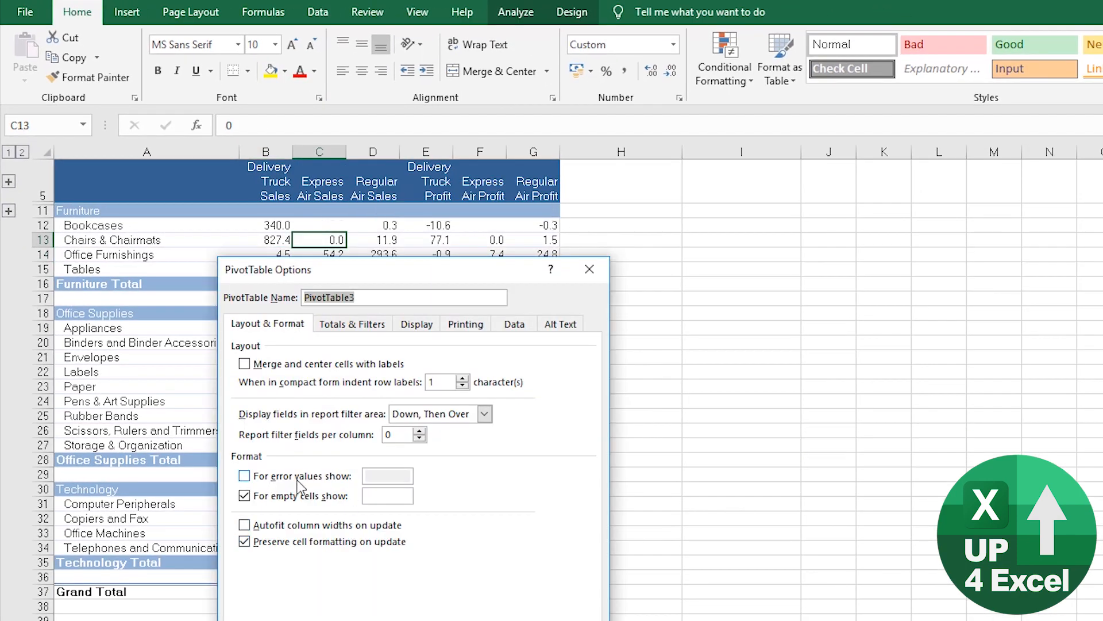
pyautogui.click(300, 481)
pyautogui.click(387, 477)
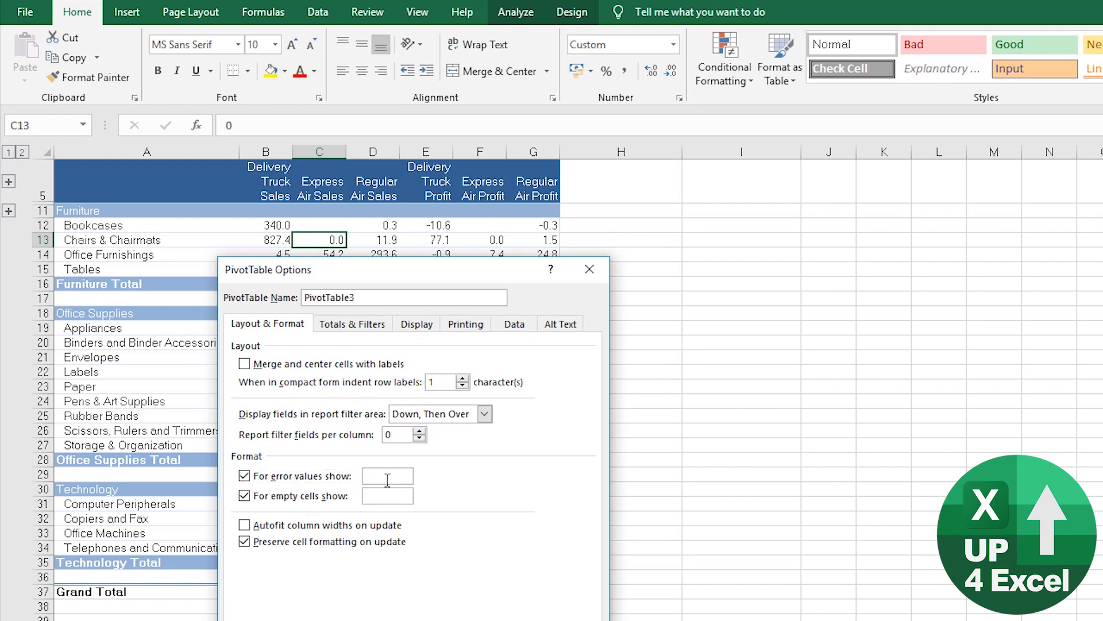
pyautogui.press('Return')
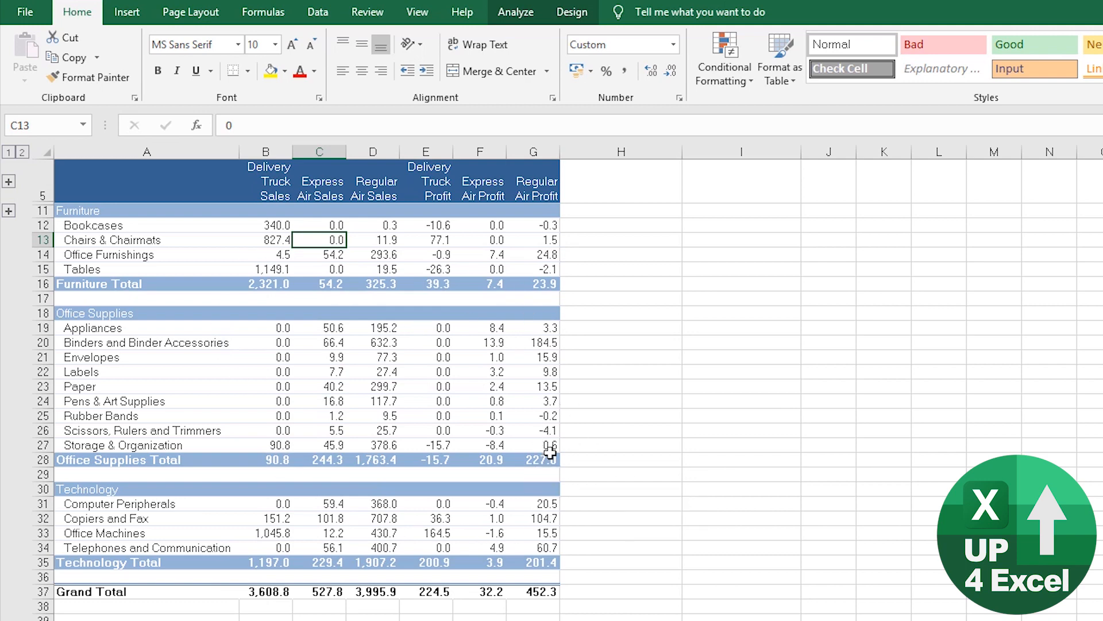
pyautogui.moveTo(550, 442)
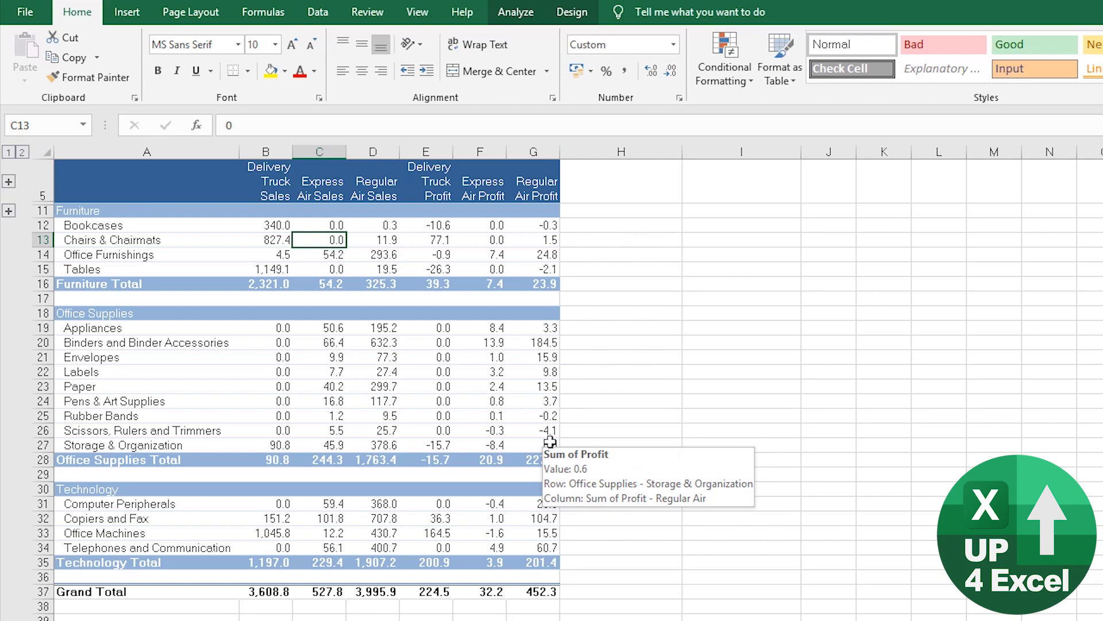